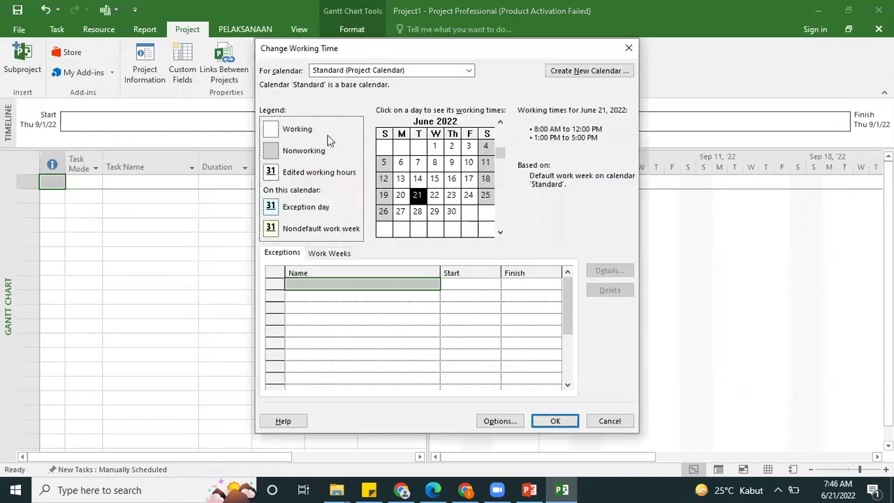
Open the default work week details and set Sunday through Saturday to specific working times
click(325, 254)
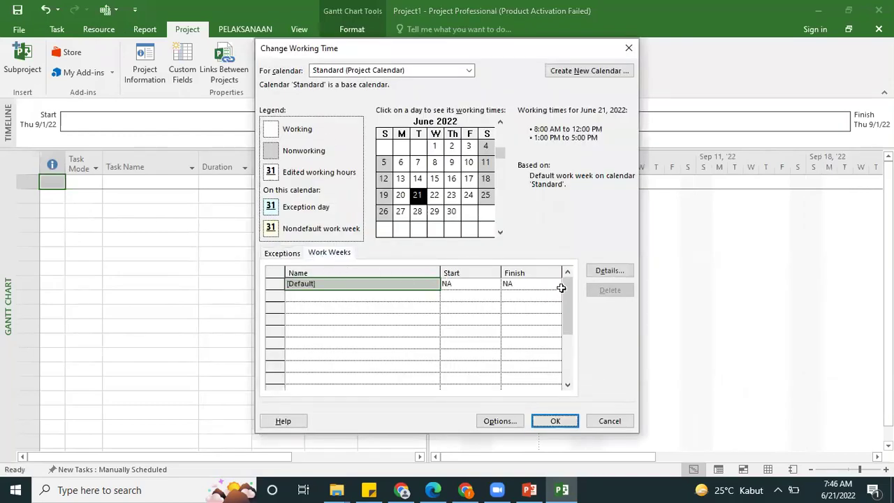
click(605, 270)
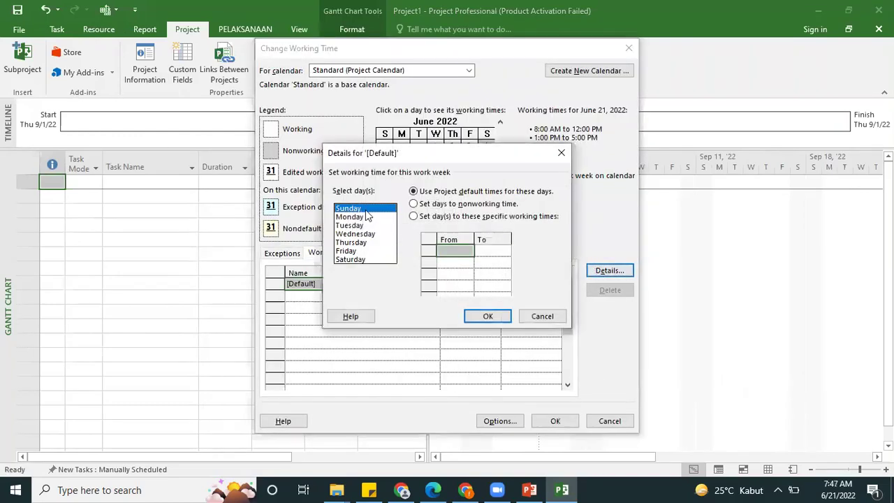
shift+click(370, 259)
click(419, 218)
Enter working hours 8:00 AM to 12:00 PM and 1:00 PM to 5:00 PM for all seven days and apply the calendar change
click(466, 251)
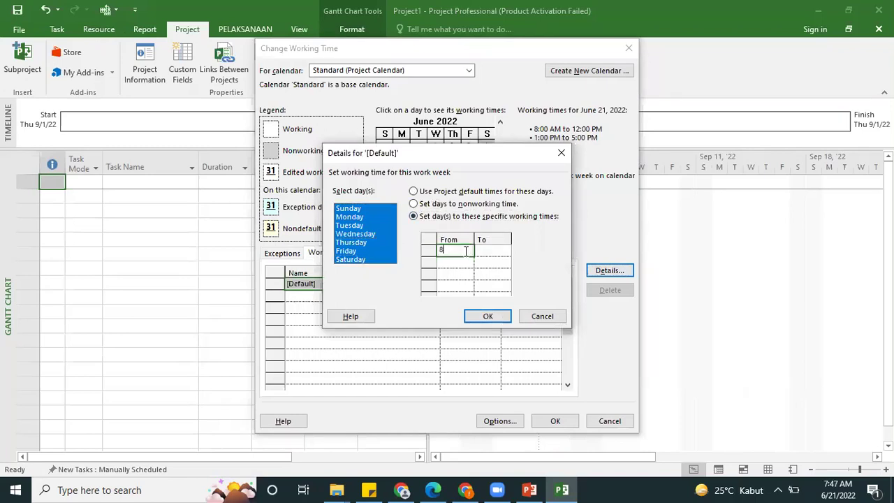
key(Return)
text(13)
key(Return)
key(Return)
text(13)
key(Return)
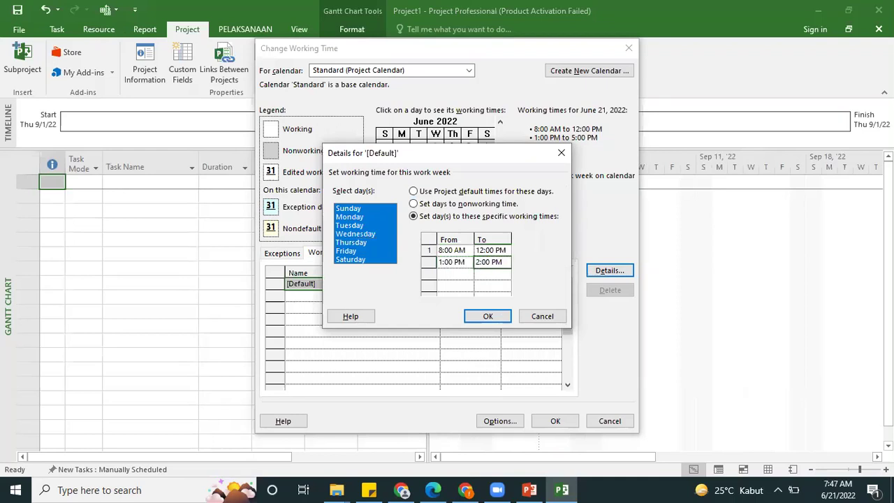
text(17)
key(Return)
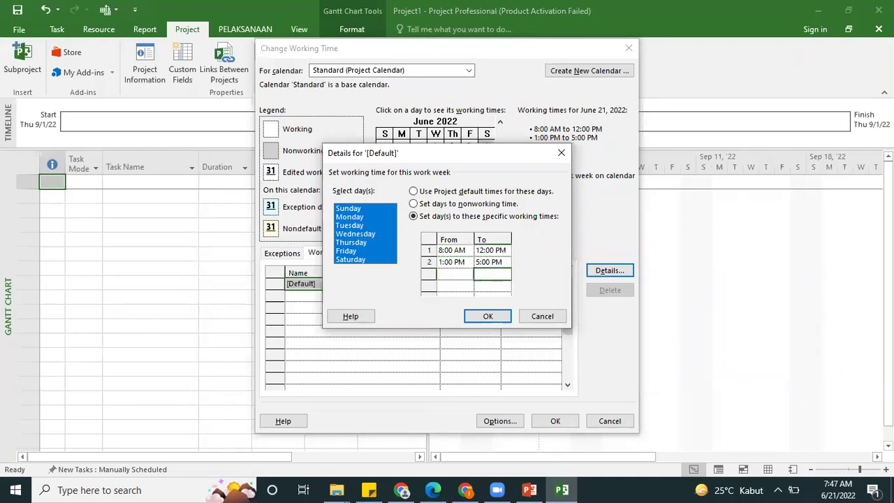
click(488, 317)
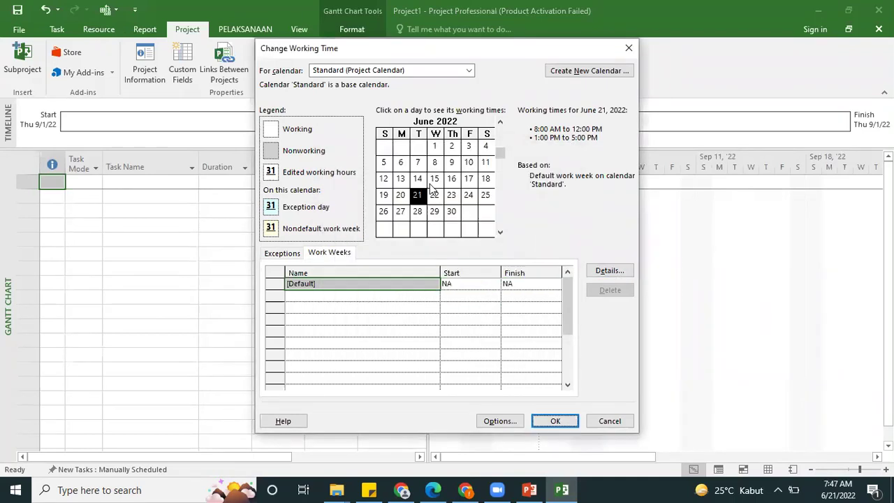
click(555, 422)
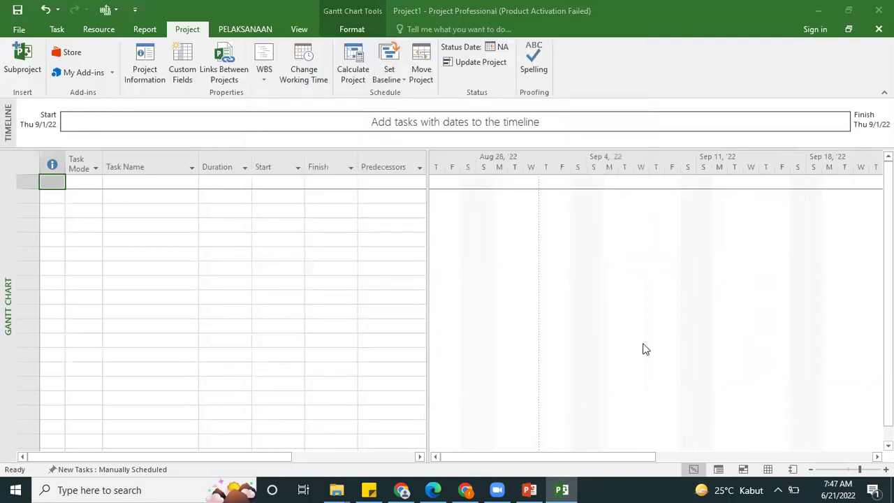
Set the timescale's bottom tier day label to the format "1, 2, ..."
right_click(562, 163)
click(572, 171)
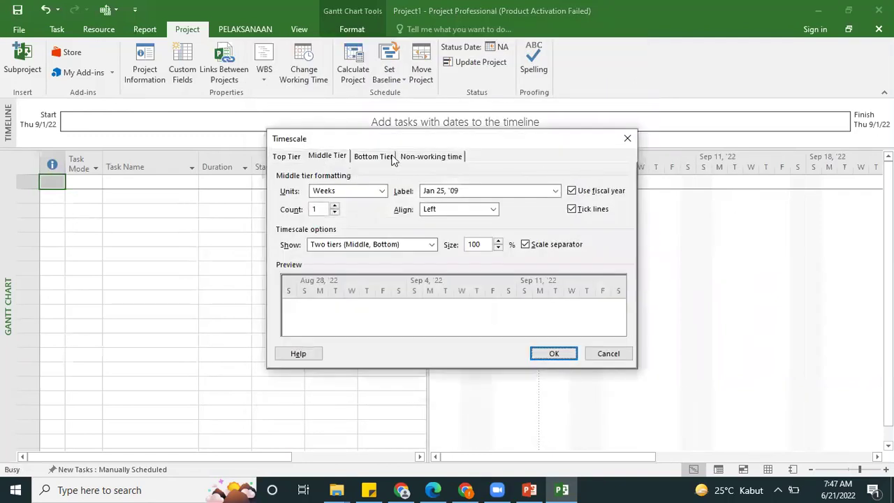
click(387, 156)
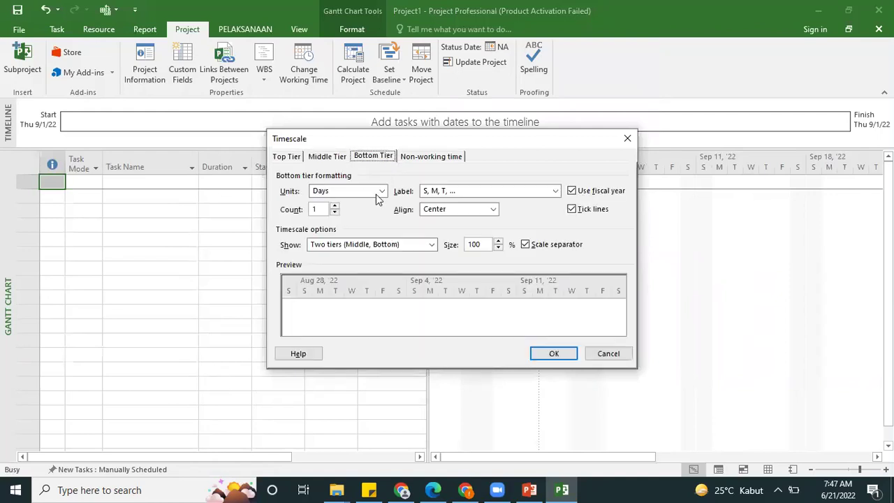
click(556, 190)
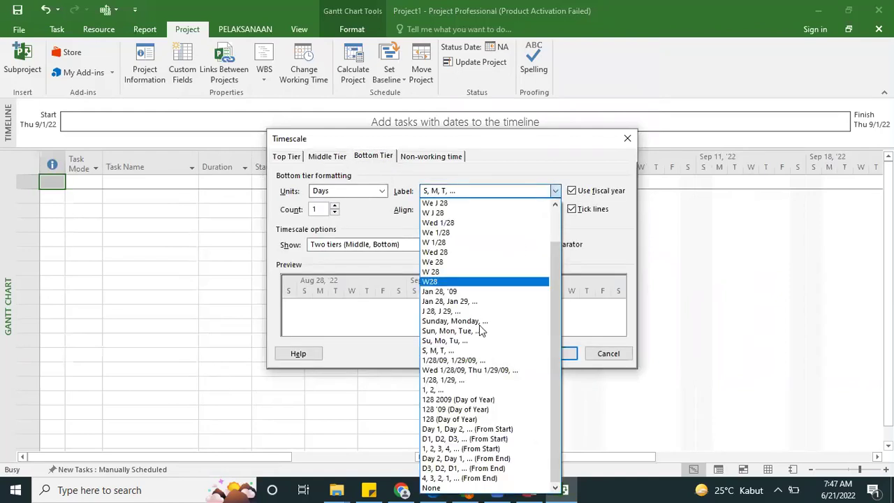
click(560, 352)
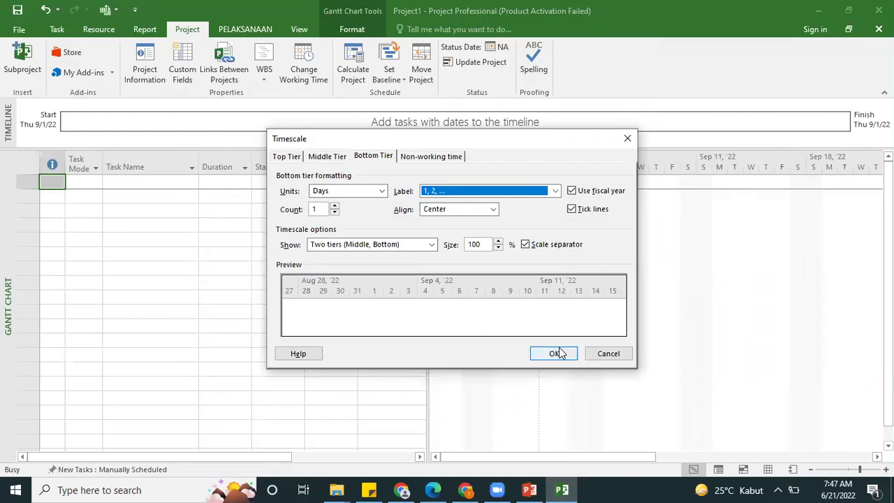
click(563, 353)
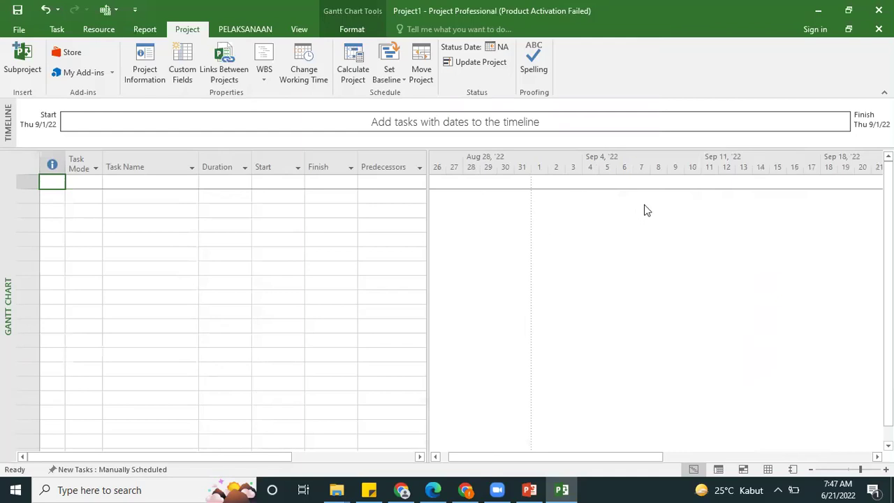
Show the KASUS 1 slide beside the project and enter the tasks biaya and start in the first two rows
click(139, 185)
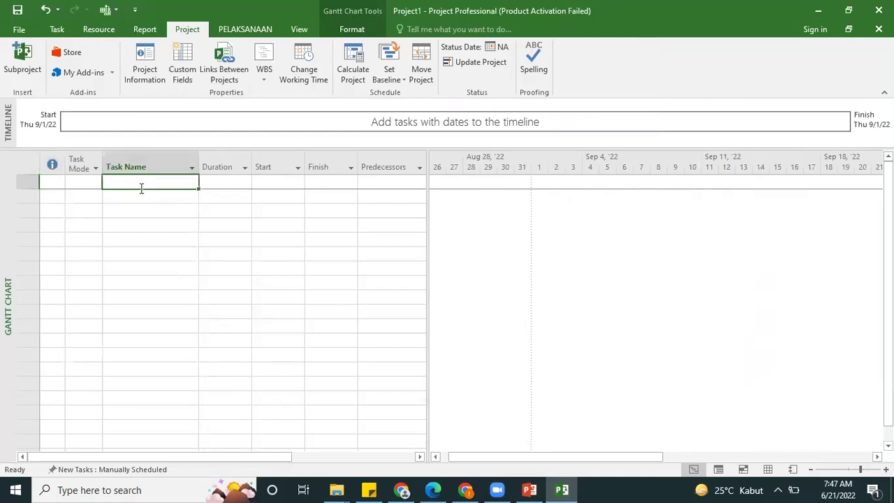
click(538, 488)
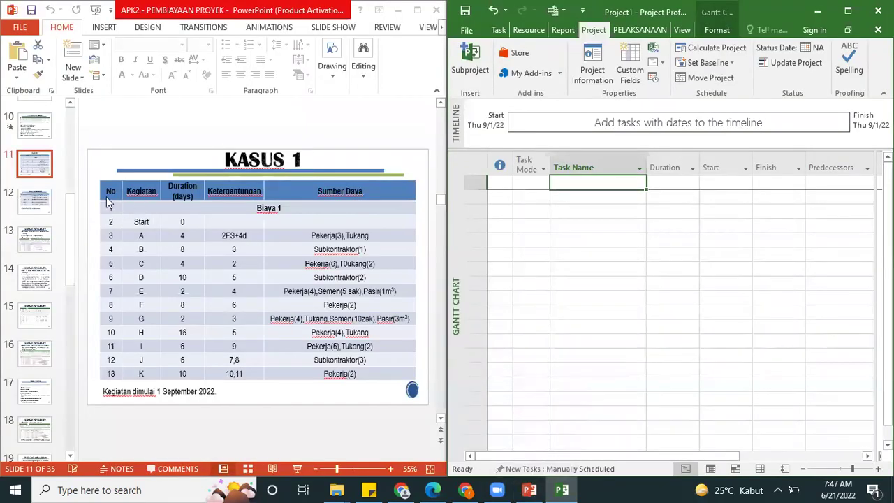
click(585, 237)
click(583, 179)
text(biaya)
key(Return)
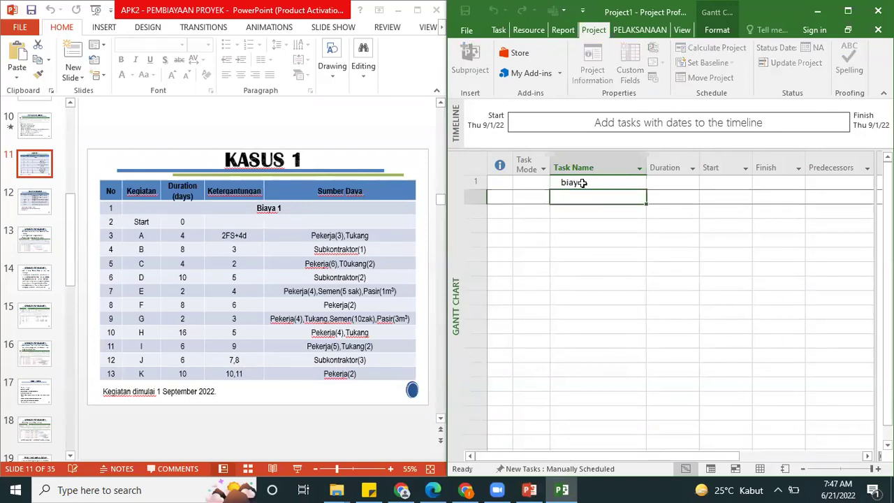
text(sta)
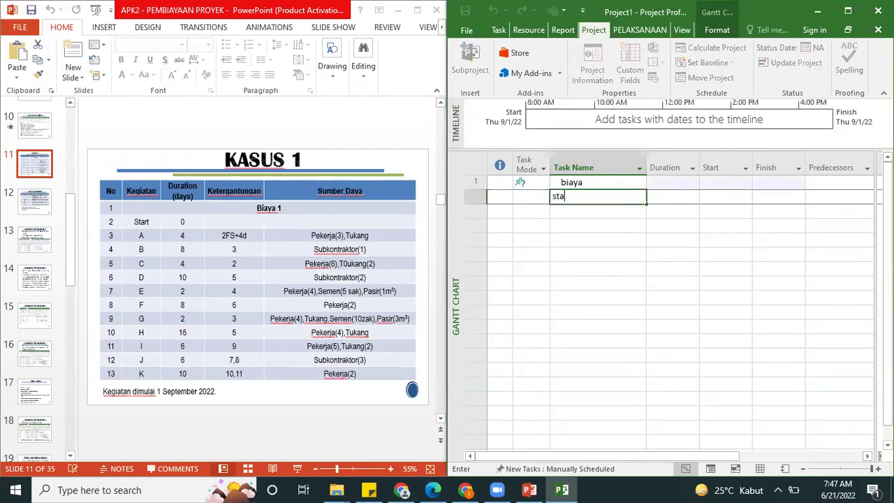
text(rt)
key(Return)
Enter the tasks a, b and c in rows 3 to 5, correcting the row 4 name to b
text(a)
key(Return)
text(biaya)
key(Return)
text(c)
key(Return)
text(e)
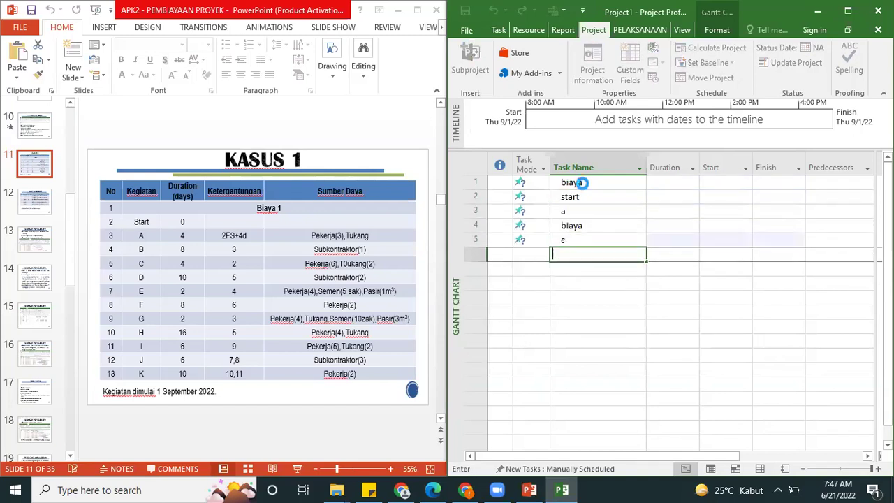
key(Return)
key(Up)
key(Up)
key(Up)
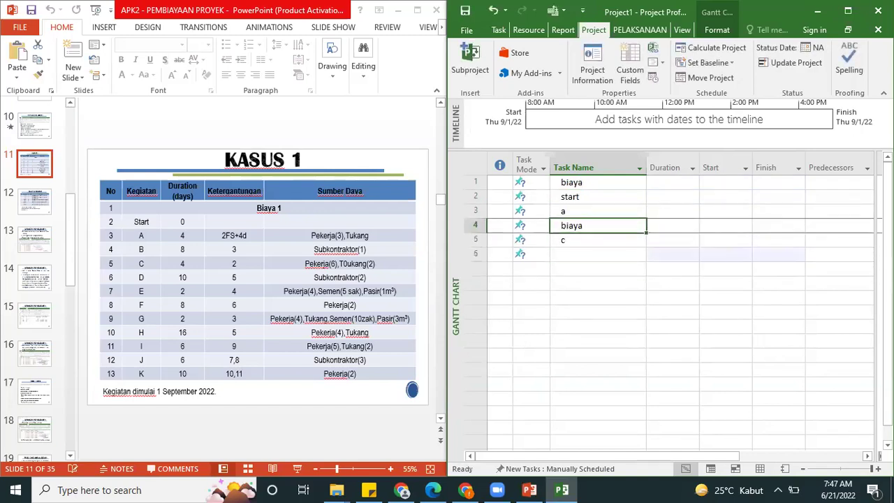
text(b)
key(Delete)
key(Return)
key(Down)
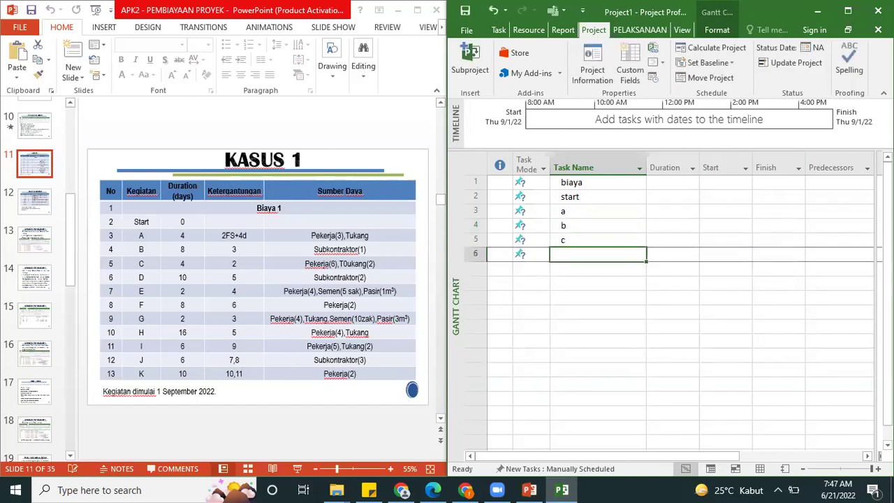
Enter the tasks d, e, f, g, h, i, j and k in rows 6 to 13
text(d)
key(Return)
text(e)
key(Return)
text(f)
key(Return)
text(g)
key(Return)
text(h)
key(Return)
text(i)
key(Return)
text(j)
key(Return)
text(k)
key(Return)
text(l)
key(Return)
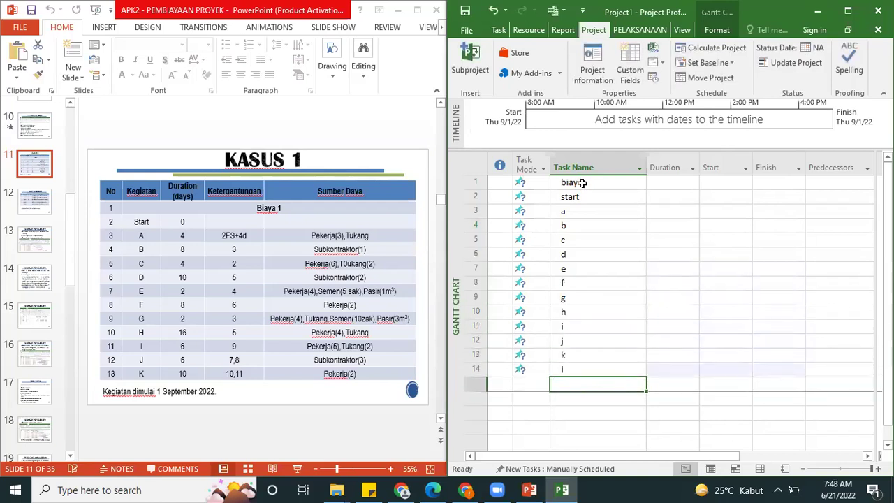
click(473, 371)
right_click(473, 371)
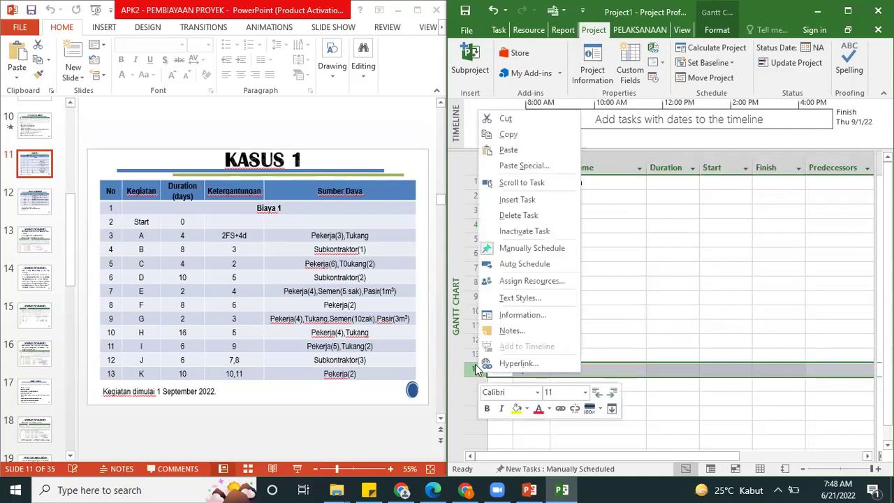
click(518, 215)
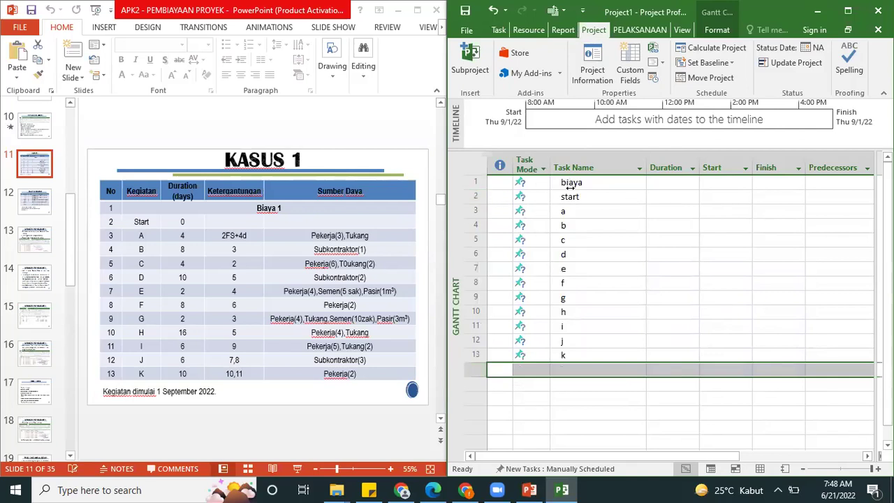
Indent the tasks start through k as subtasks of the summary task biaya
drag(478, 199, 475, 355)
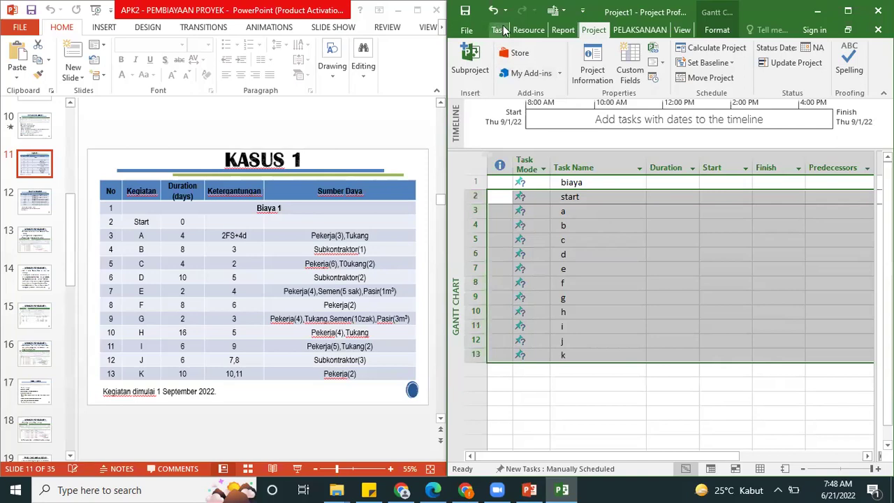
click(503, 30)
click(848, 11)
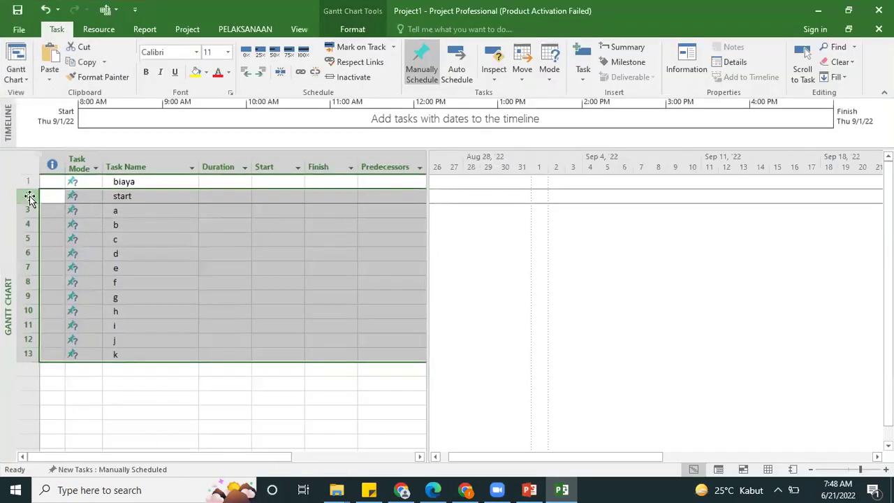
click(263, 74)
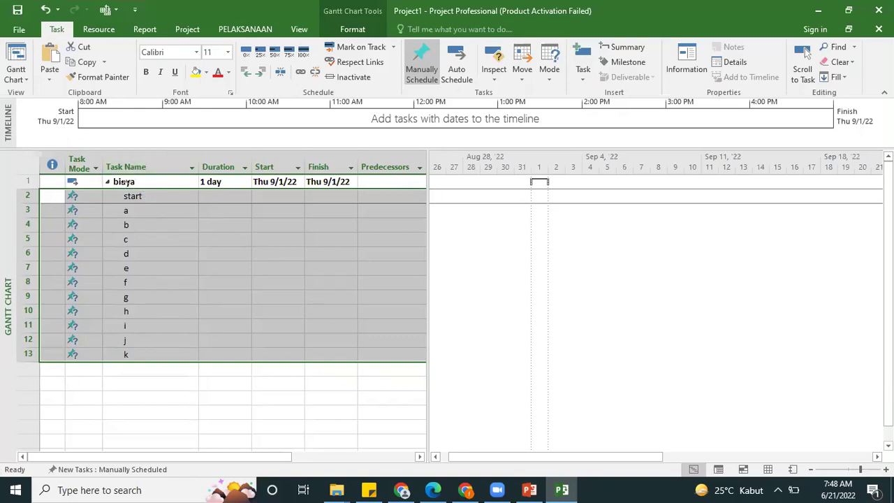
Following the KASUS 1 slide, set the durations of start to 0, a to 4, b to 8, c to 4 and d to 10 days
key(super+Right)
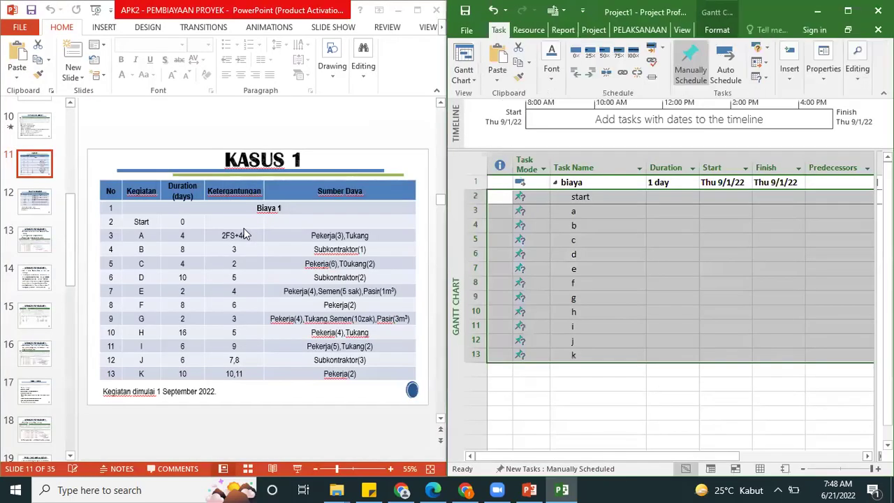
click(676, 199)
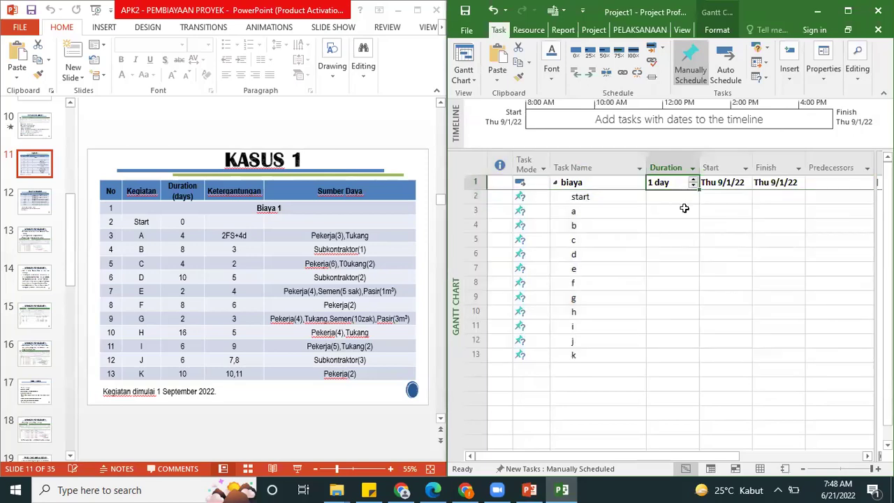
text(0)
key(Return)
text(4)
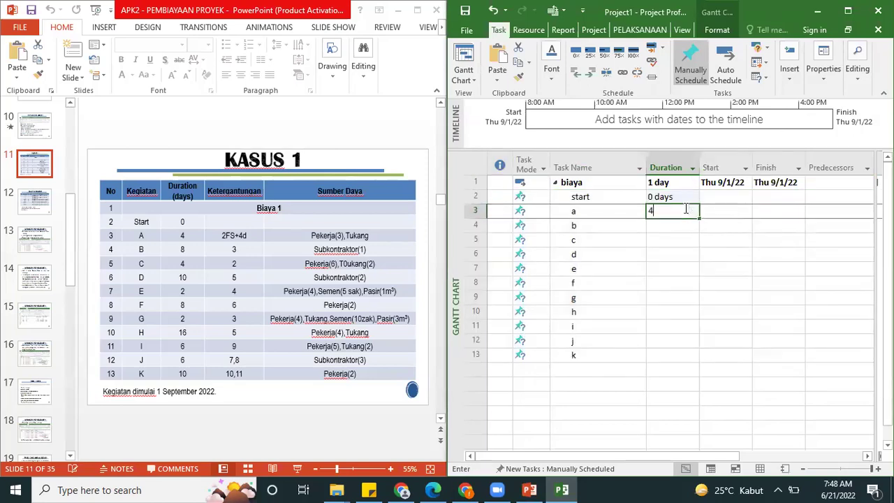
key(Return)
text(8)
key(Return)
text(4)
key(Return)
text(10)
key(Return)
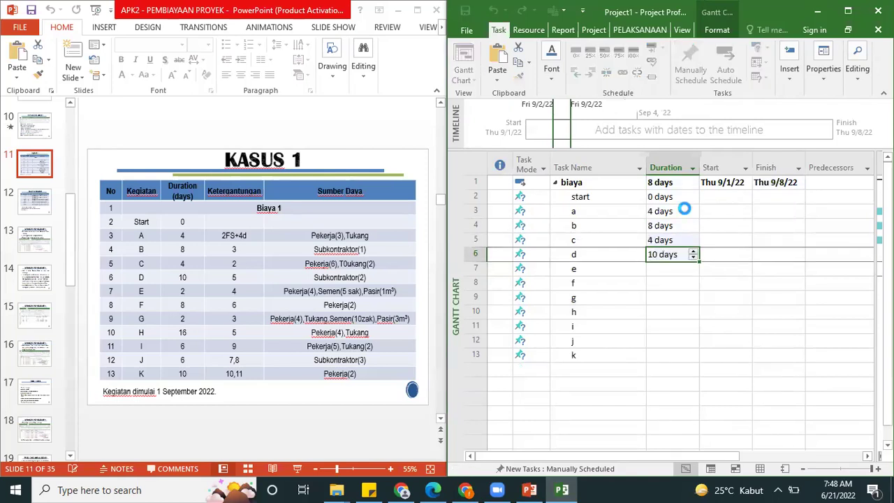
Set the durations of e to 2, f to 8, g to 2, h to 16, i to 6, j to 6 and k to 10 days
text(2)
key(Return)
text(8)
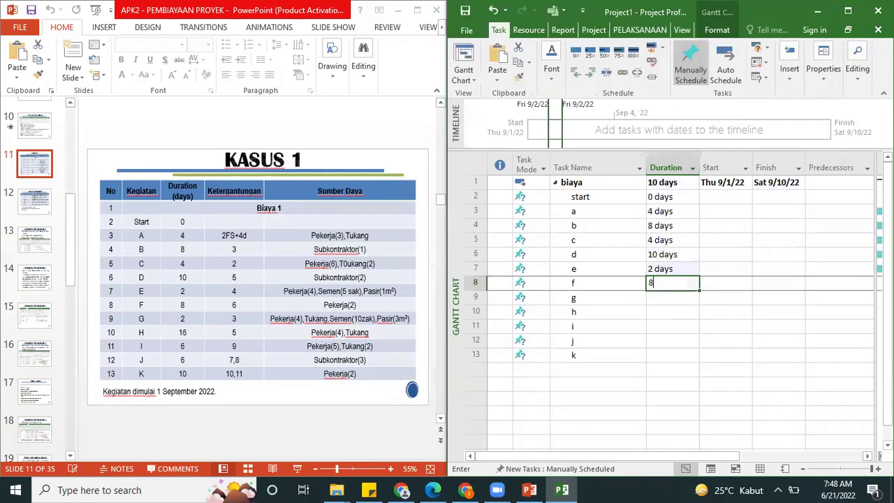
key(Return)
text(2)
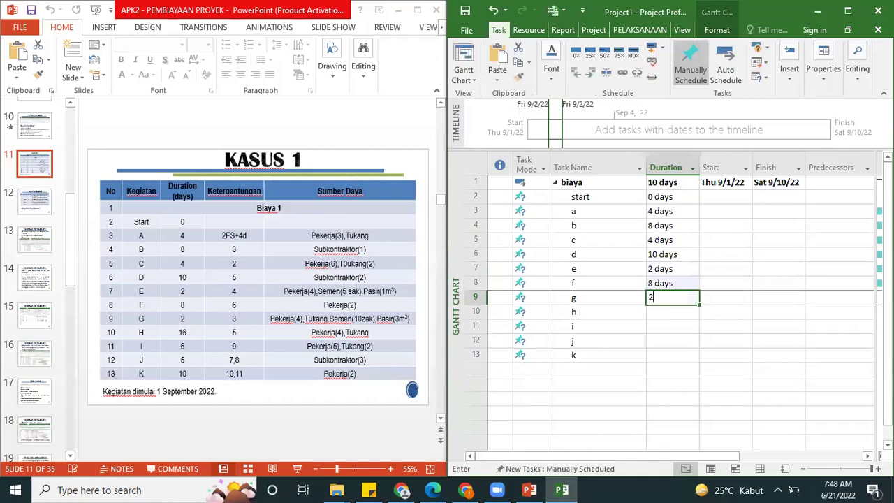
key(Return)
text(16)
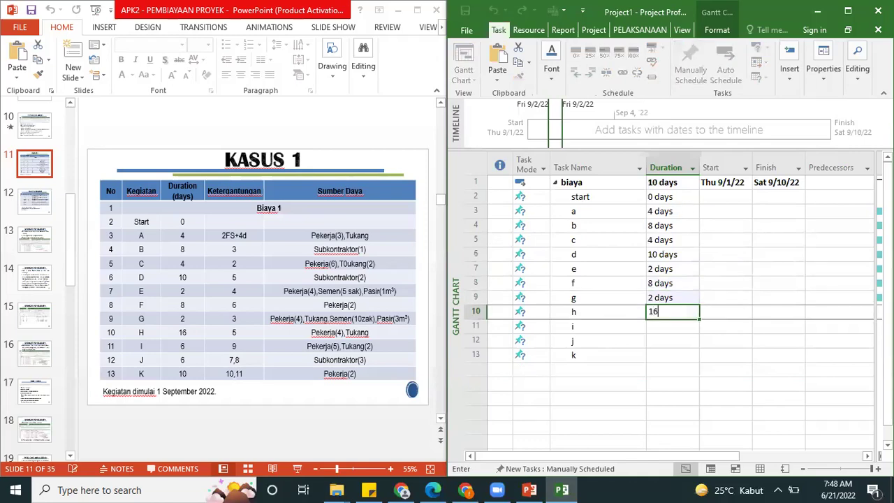
key(Return)
text(6 days)
key(Return)
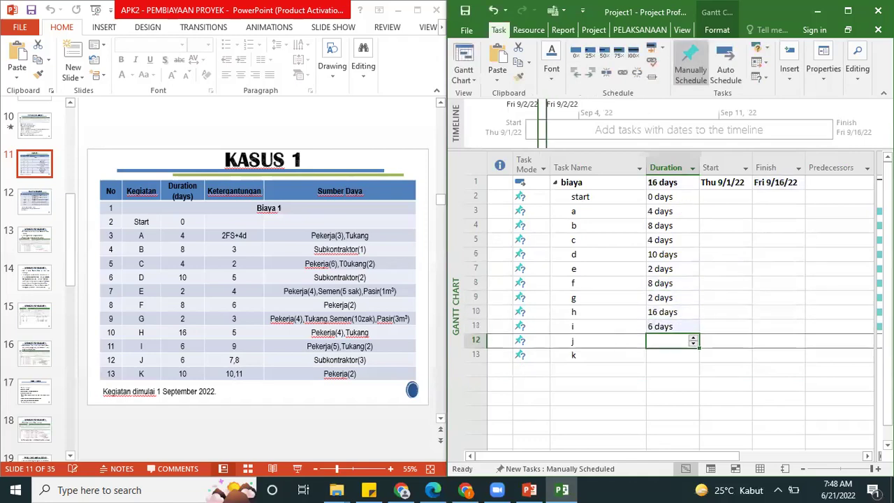
text(6)
key(Return)
text(10 days)
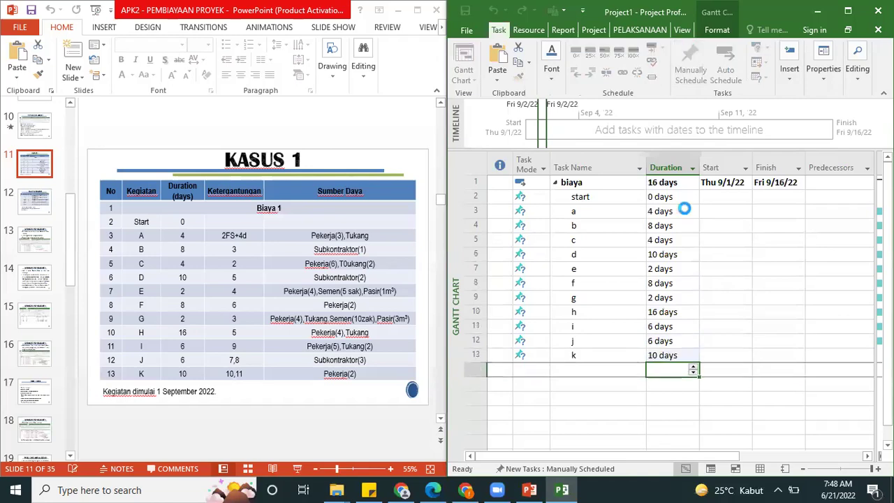
Set the predecessor of task a to 2FS+4, following the Ketergantungan column of the KASUS 1 slide
key(Tab)
key(Tab)
key(Up)
key(Up)
key(Up)
key(Up)
key(Up)
key(Up)
key(Up)
key(Up)
key(Up)
key(Up)
key(Up)
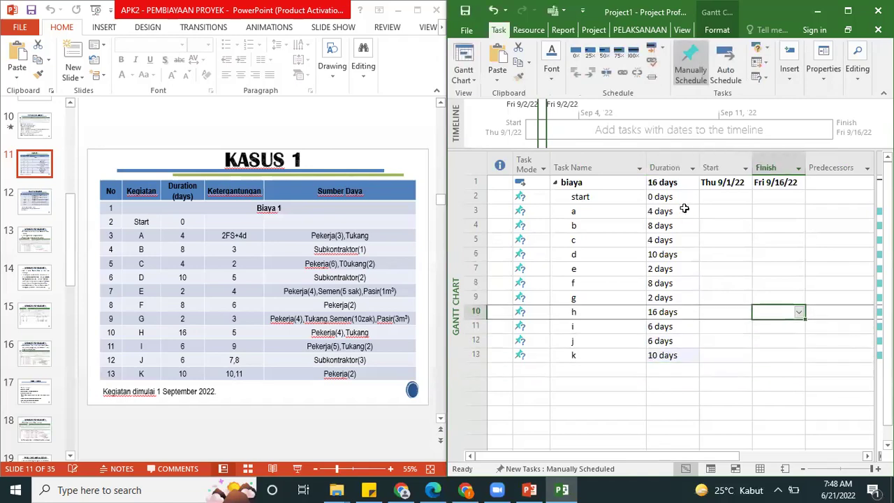
key(Tab)
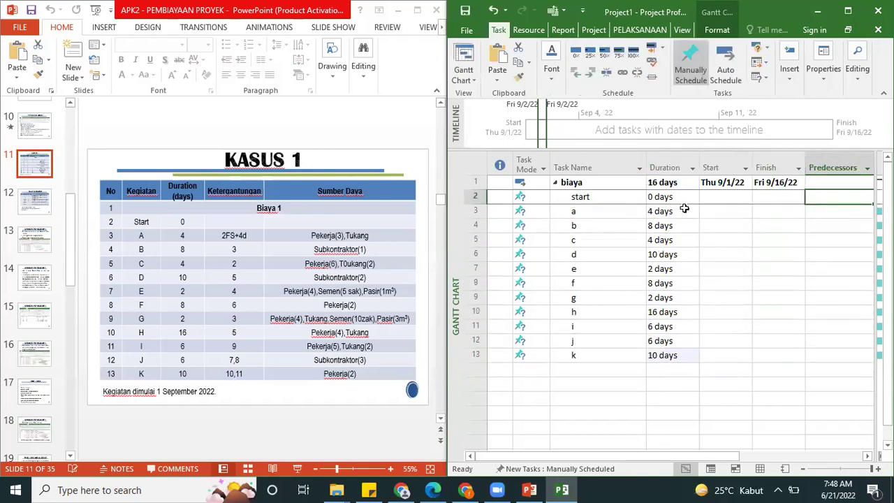
key(Down)
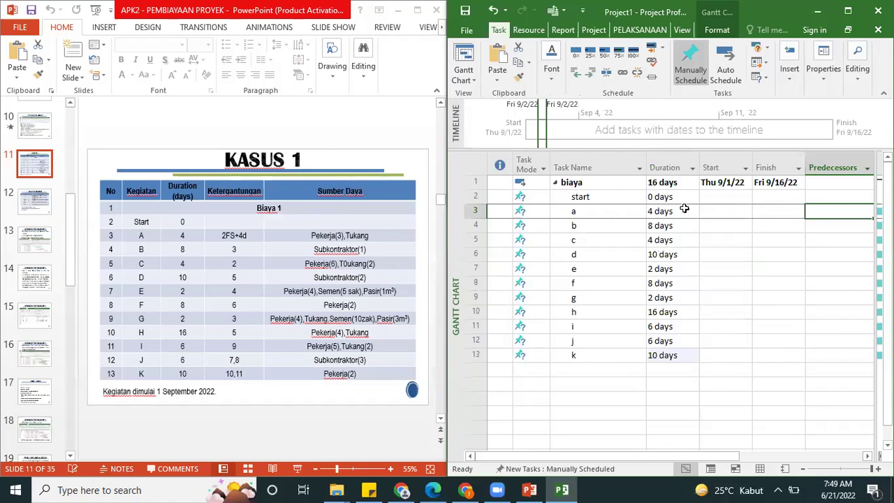
text(2fs+4)
key(Return)
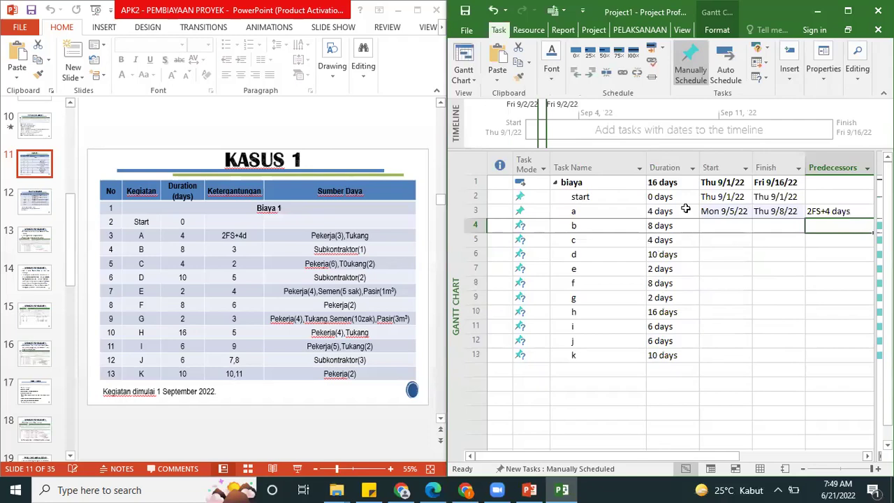
Set the predecessors of b to 3, c to 2, d to 5, e to 4 and f to 6
text(3)
key(Return)
text(2)
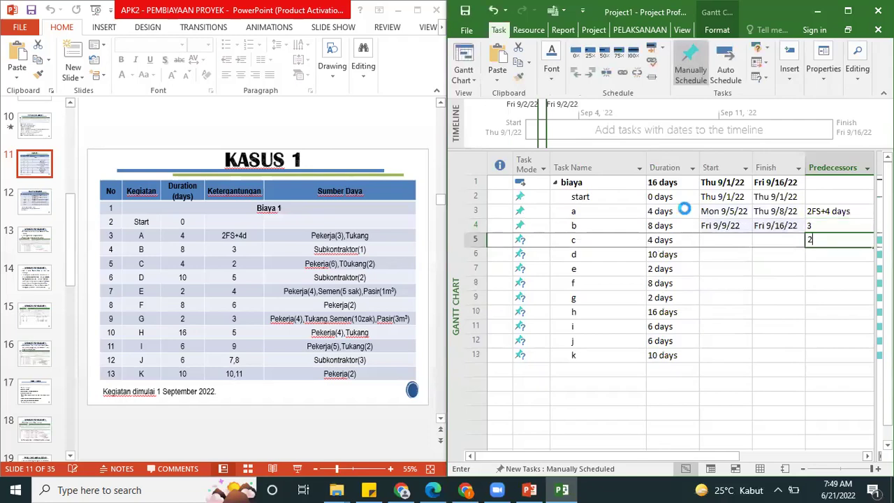
key(Return)
text(5)
key(Return)
text(4)
key(Return)
text(6)
key(Return)
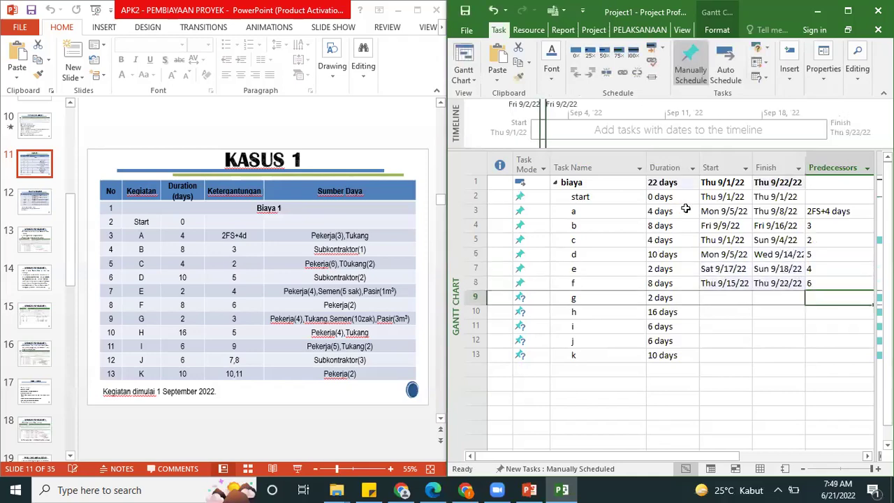
Set the predecessors of g to 3, h to 5, i to 9, j to 7,8 and k to 10,11
text(3)
key(Return)
text(5)
key(Return)
text(9)
key(Return)
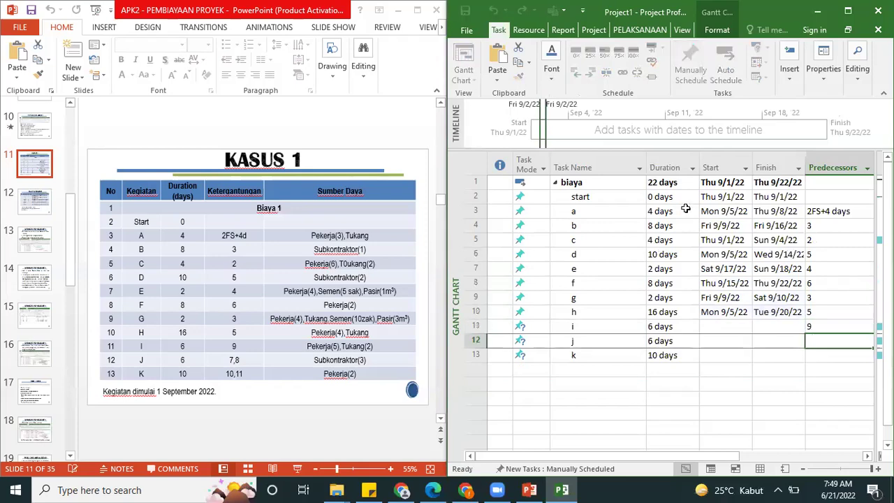
text(7)
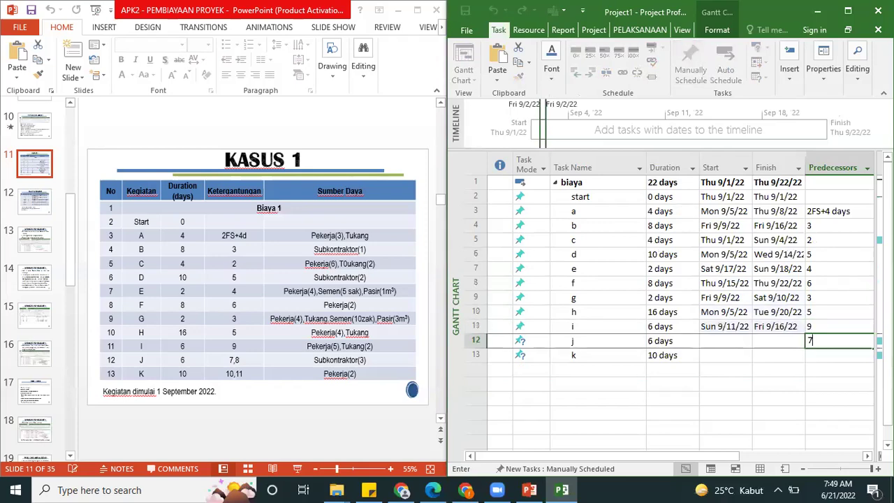
text(,8)
key(Return)
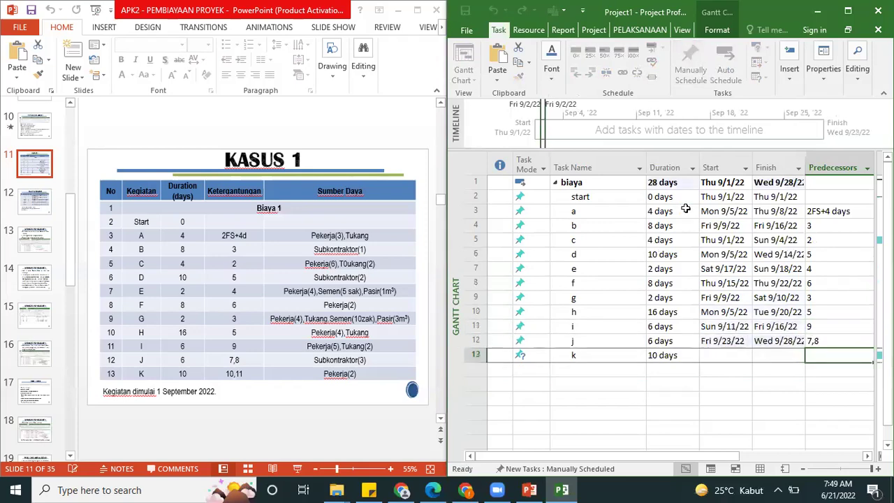
text(10,11)
key(Return)
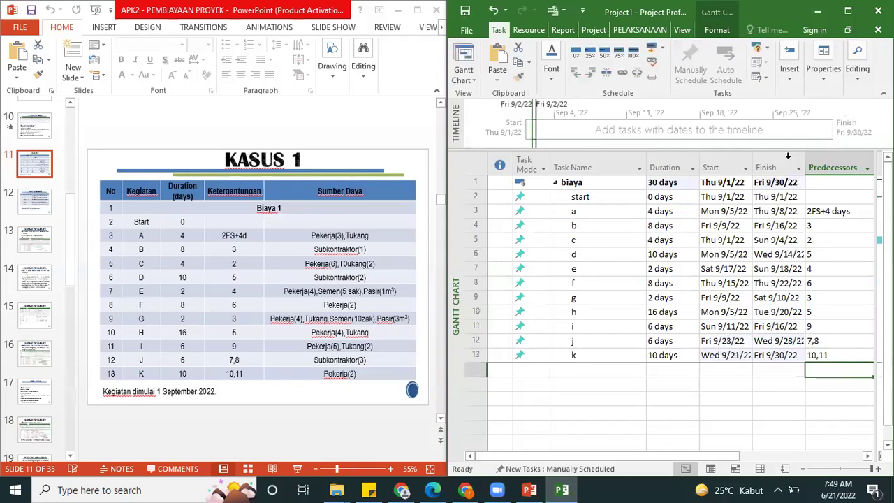
Maximize the project window and switch all tasks in the table to Auto Schedule
click(867, 10)
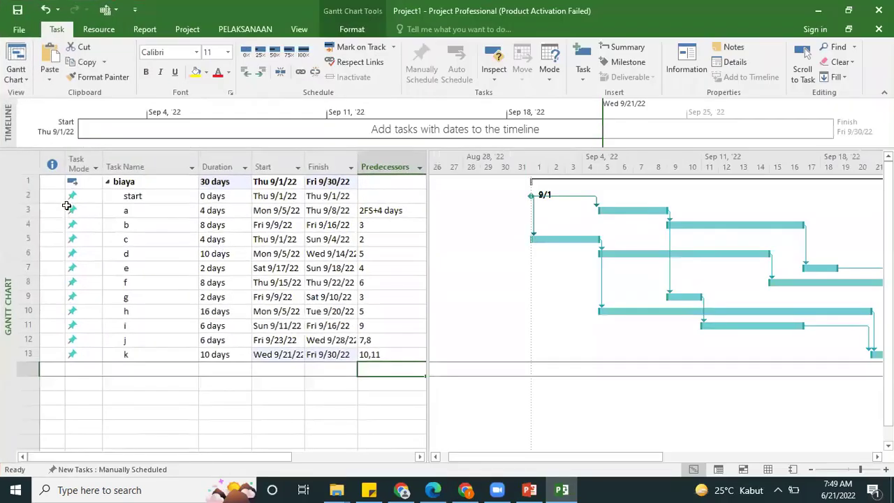
click(29, 165)
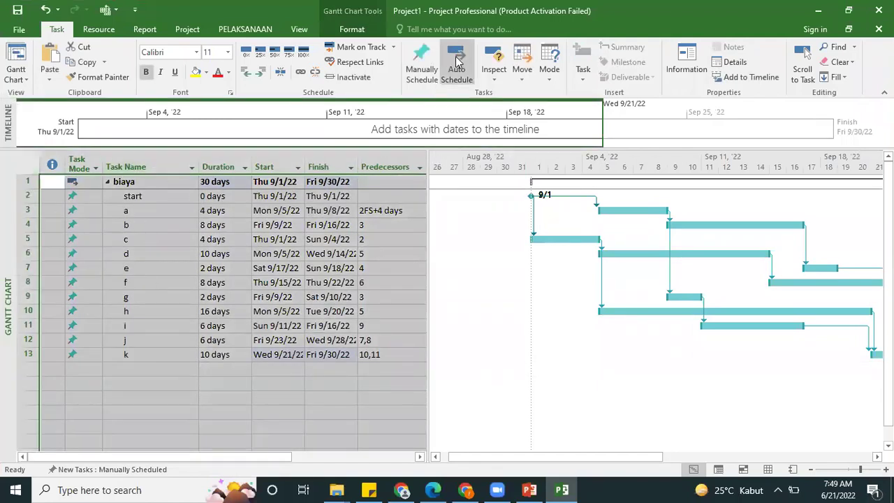
click(456, 68)
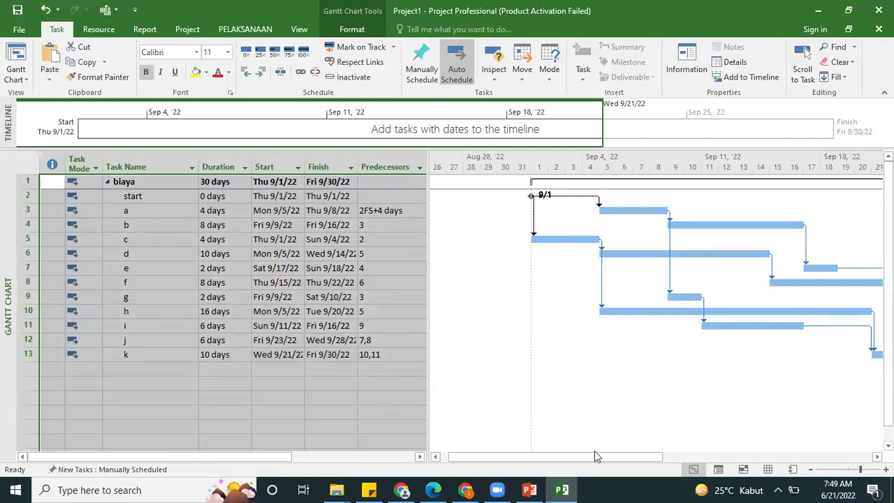
Show the Resource Sheet side by side with PowerPoint and display the DAFTAR HARGA slide enlarged, with its Sumber daya column in view
click(768, 470)
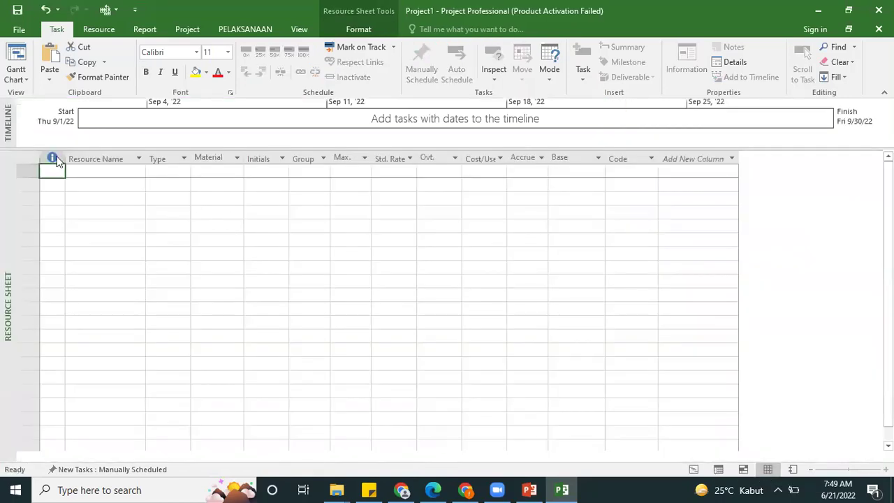
key(super+Right)
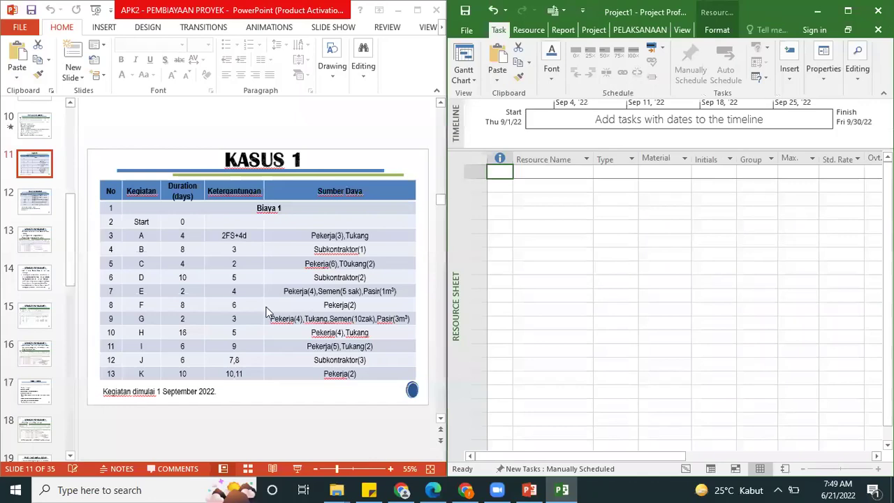
click(33, 204)
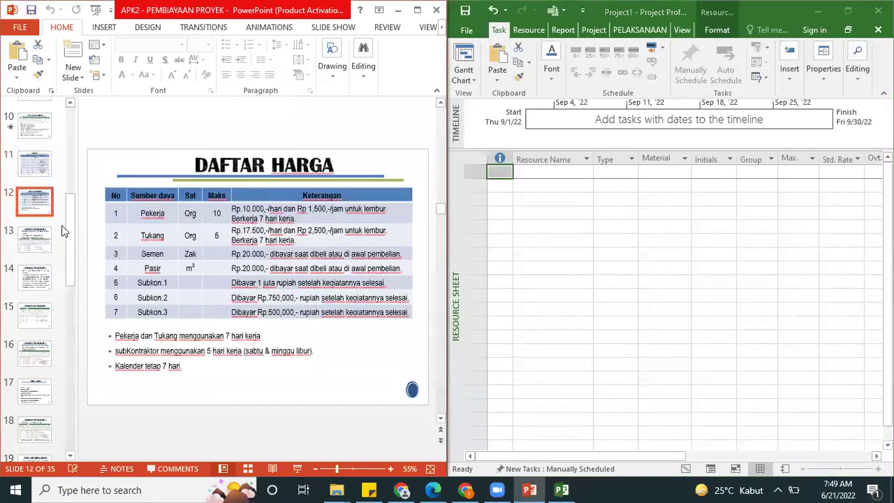
scroll(248, 295, up, 5)
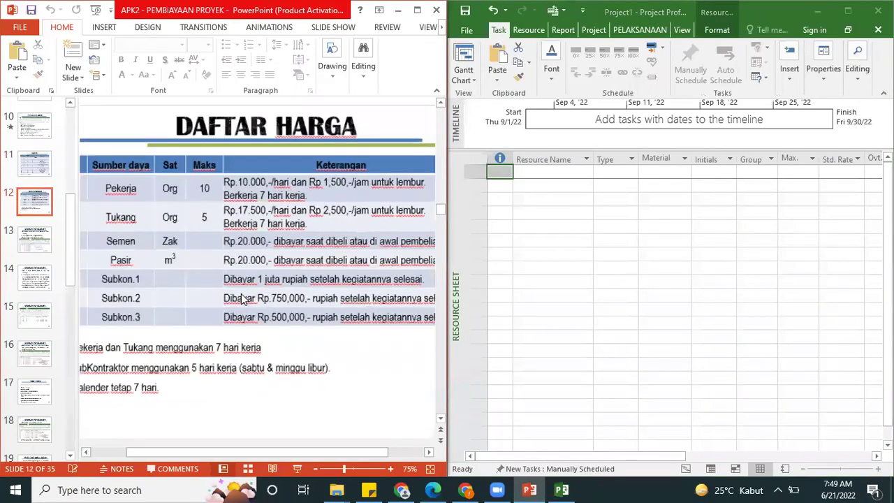
drag(226, 452, 169, 451)
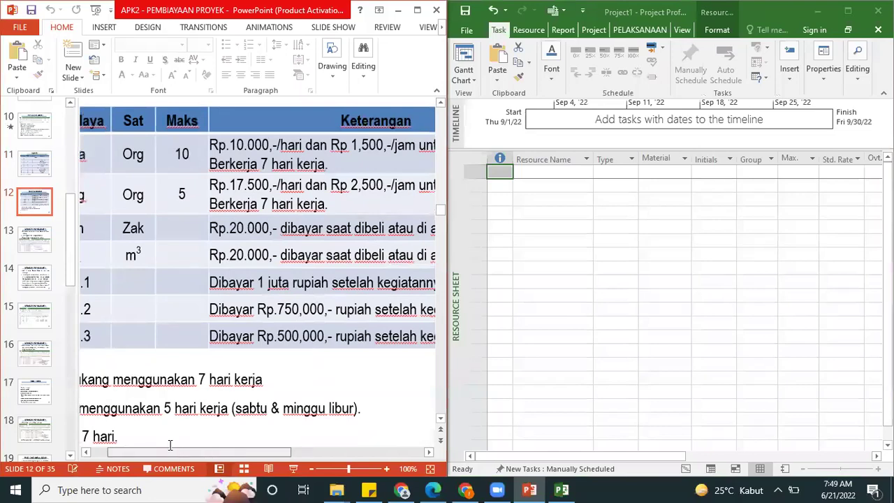
drag(230, 453, 228, 453)
Enter pekerja, tukang and semen as the first three resources in the Resource Sheet
click(546, 176)
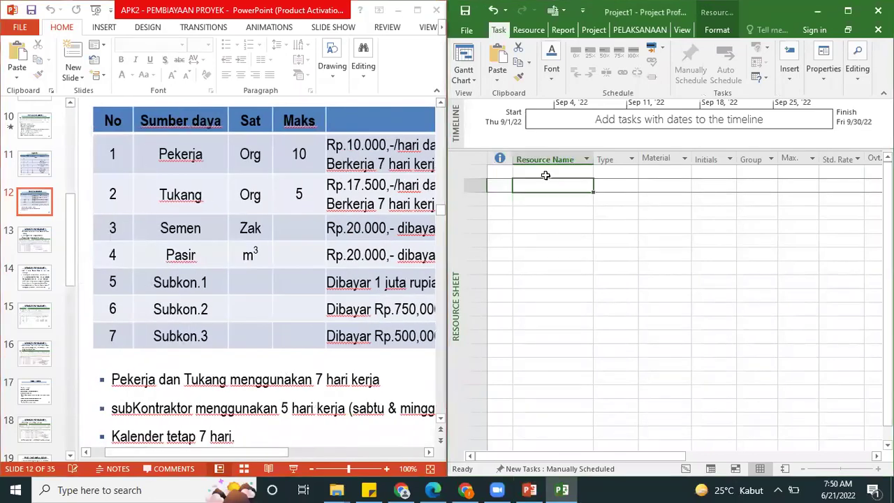
text(pekerja)
key(Return)
text(tukan)
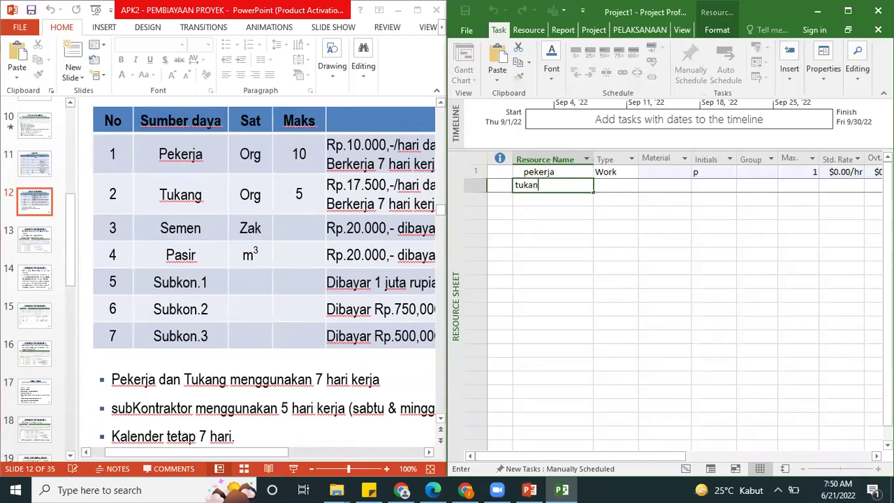
text(g)
key(Return)
text(semen)
key(Return)
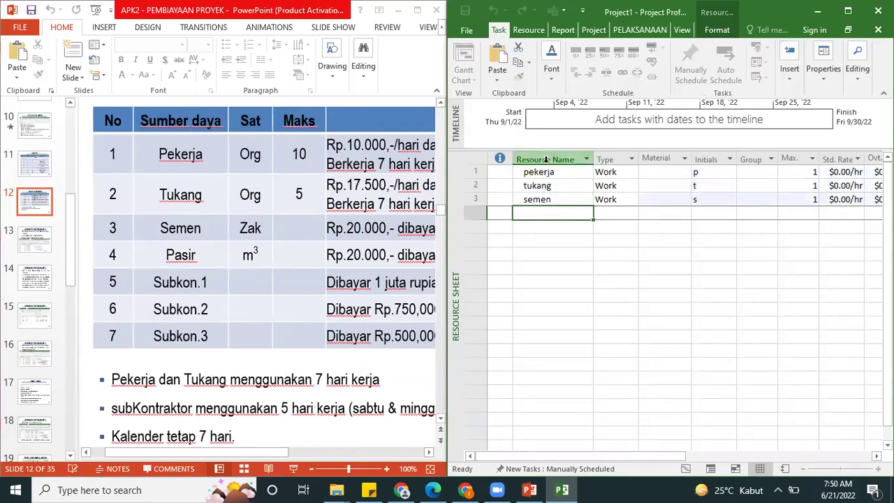
Add the resources pasir, subkon 1, subkon 2 and subkon 3 below semen
text(pasir)
key(Return)
text(subkon 1)
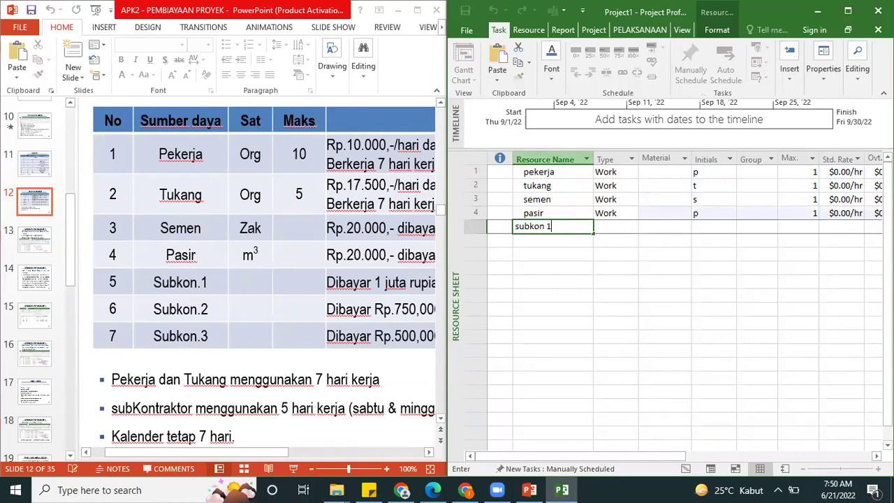
key(Return)
text(subkon 2)
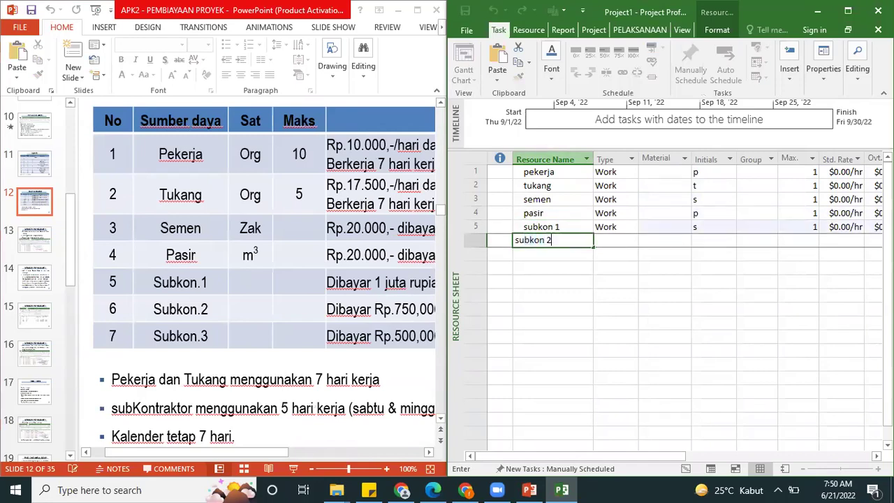
key(Return)
text(subkon )
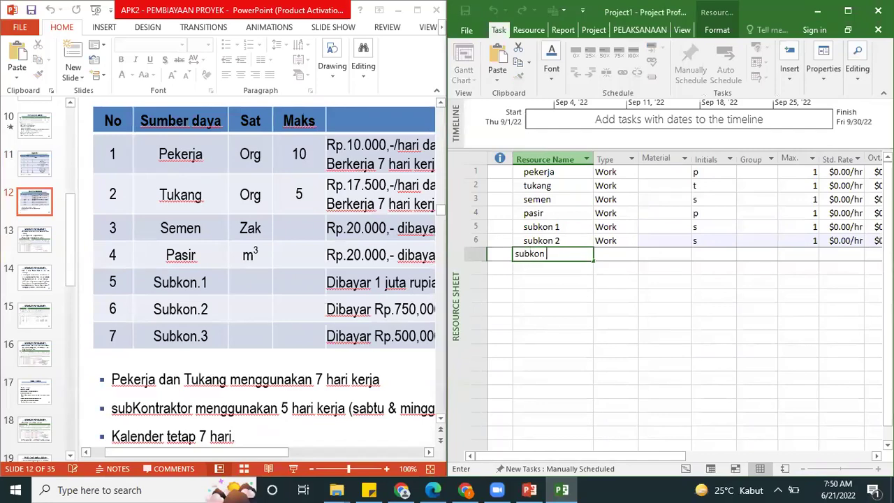
text(3)
key(Return)
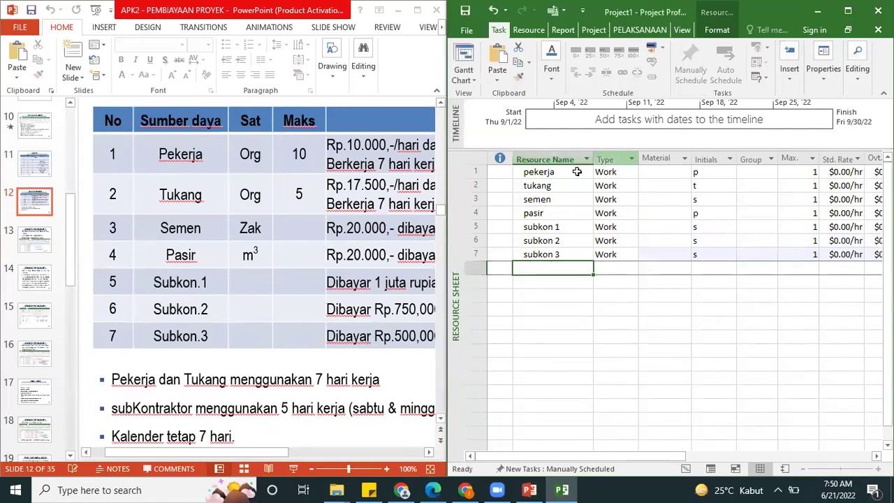
Change the resource type of semen and pasir to Material
click(620, 199)
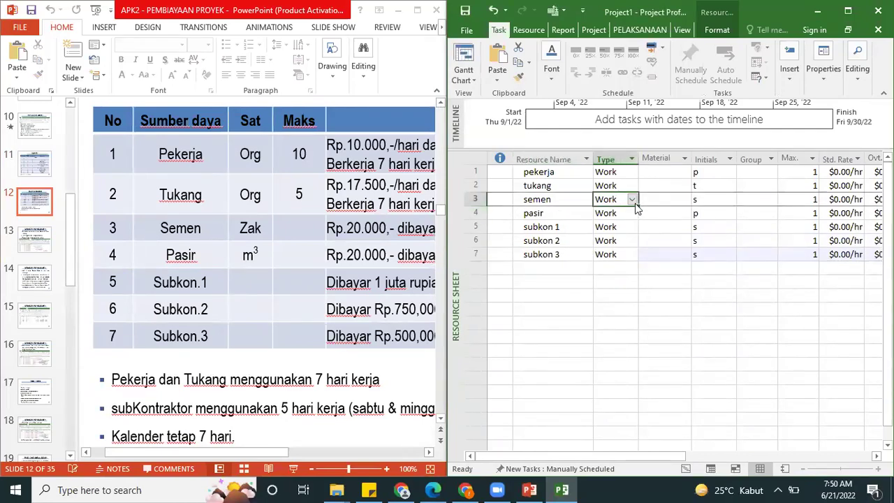
click(633, 200)
click(622, 222)
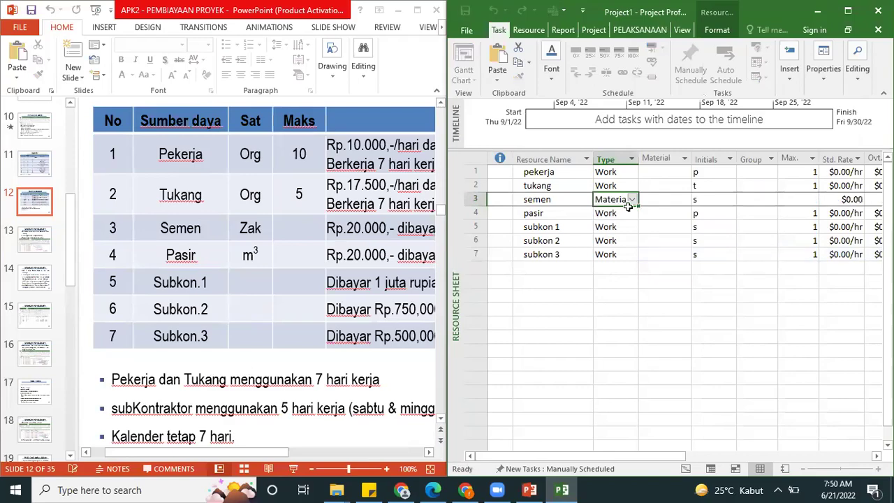
click(633, 200)
click(633, 201)
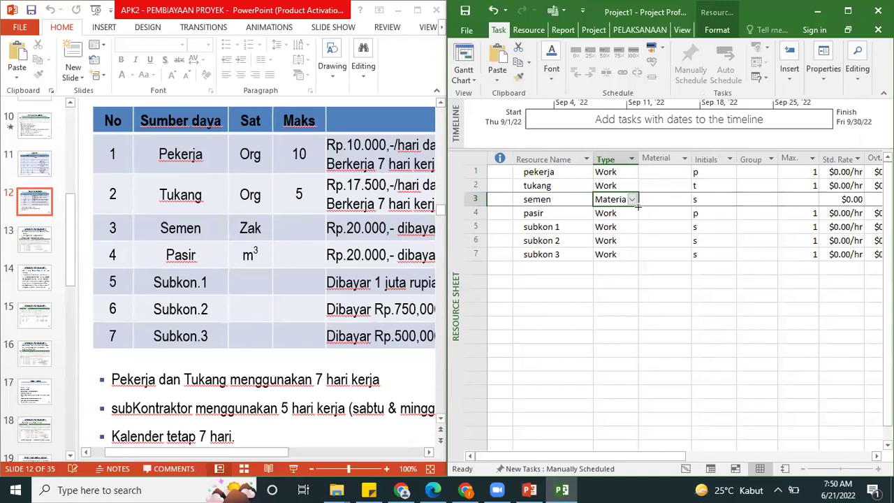
mouse_move(638, 207)
mouse_down()
mouse_move(631, 236)
mouse_move(631, 216)
mouse_up()
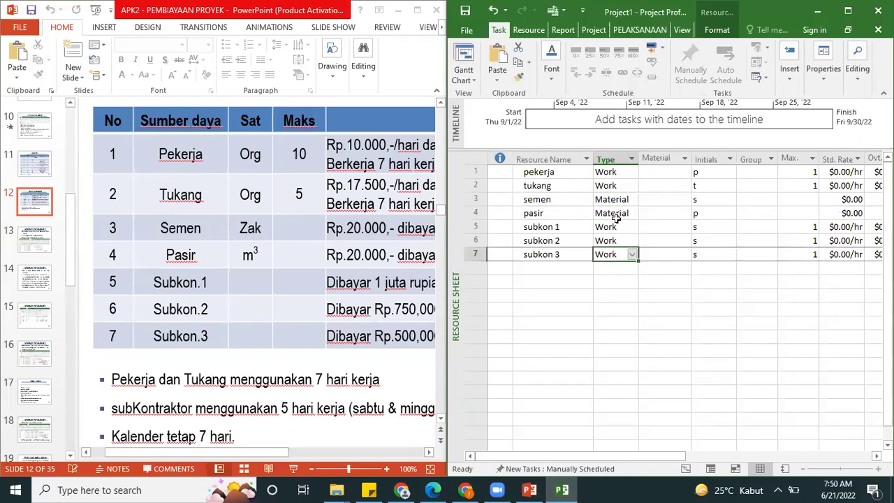
Set the material label of semen to sak and that of pasir to m3
click(654, 203)
text(sak)
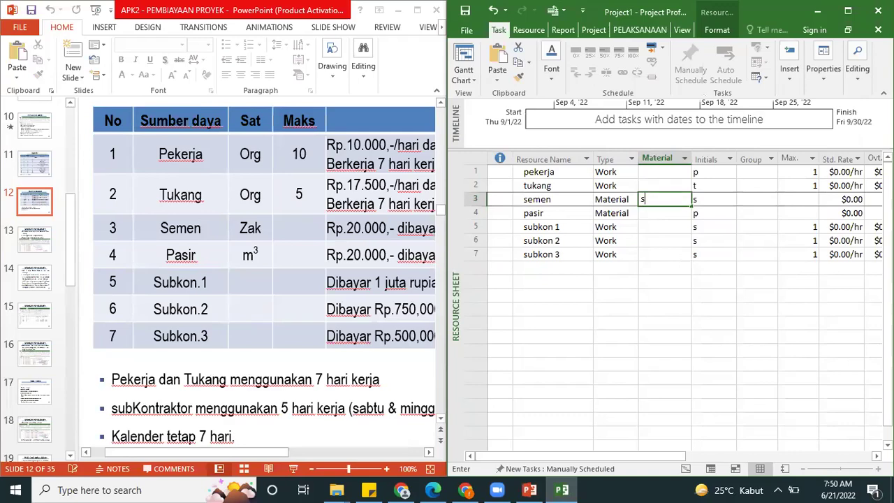
key(Return)
text(m3)
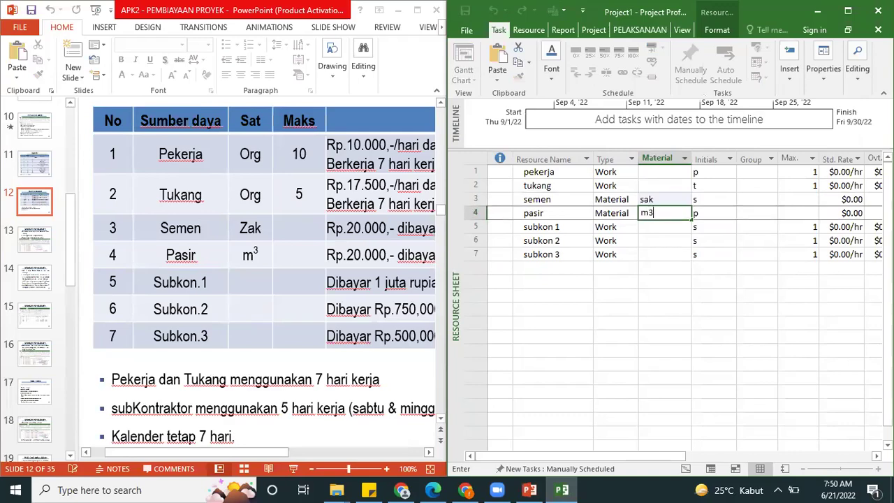
key(Return)
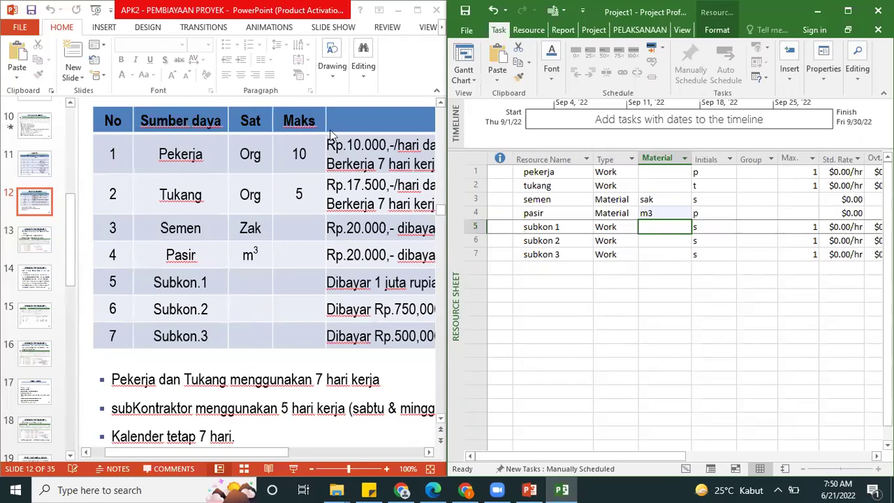
Set the maximum units of pekerja to 10 and of tukang to 5
click(807, 174)
text(10)
click(811, 186)
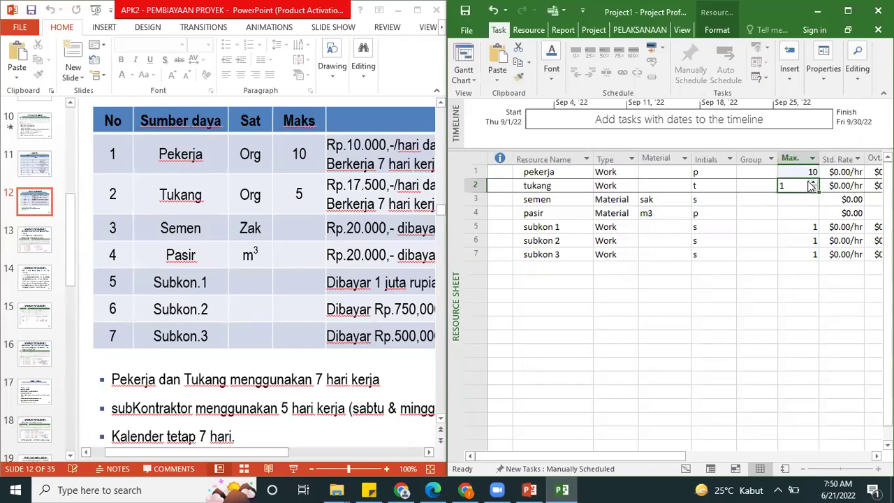
text(5)
key(Return)
key(Tab)
key(Up)
key(Up)
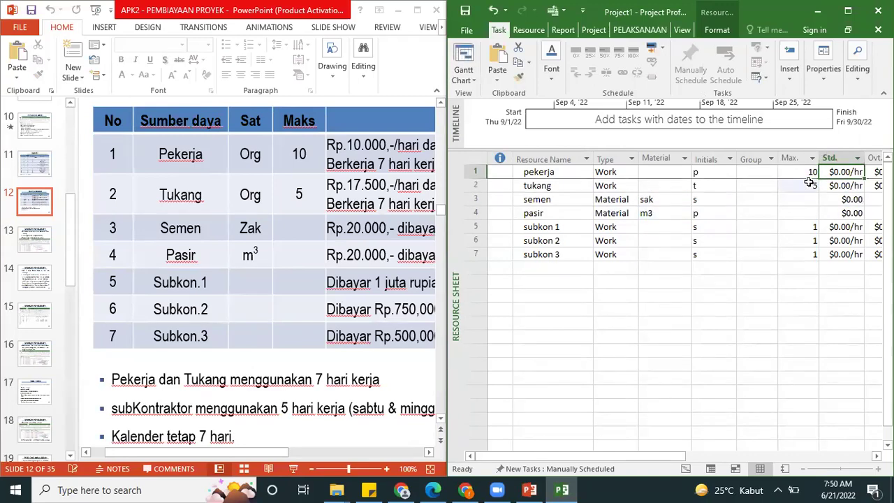
Change the project's display currency to IDR in the project options
click(466, 29)
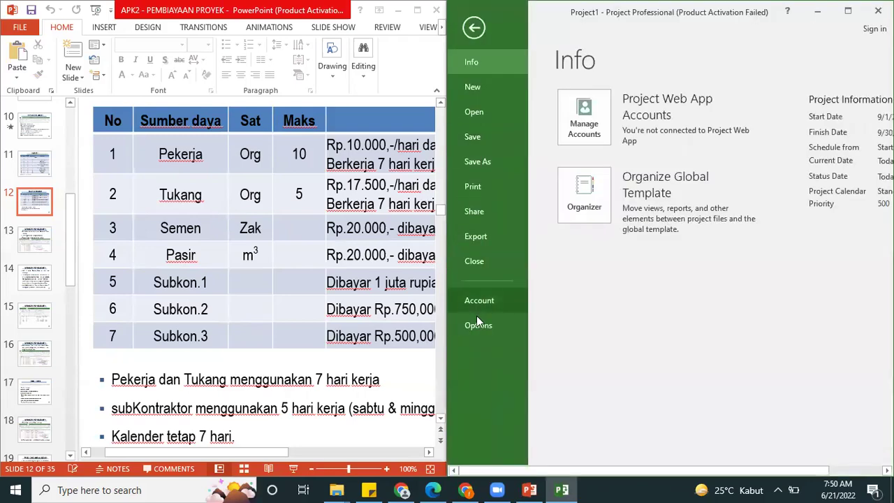
click(479, 326)
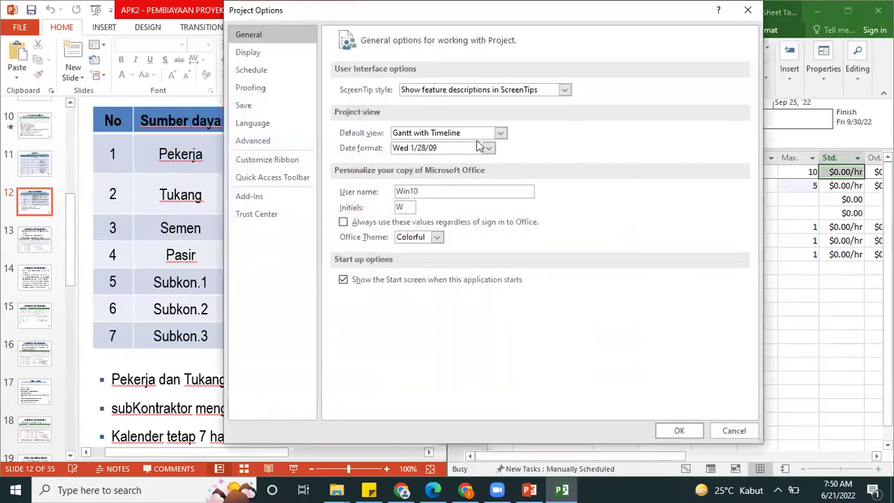
click(253, 56)
click(254, 70)
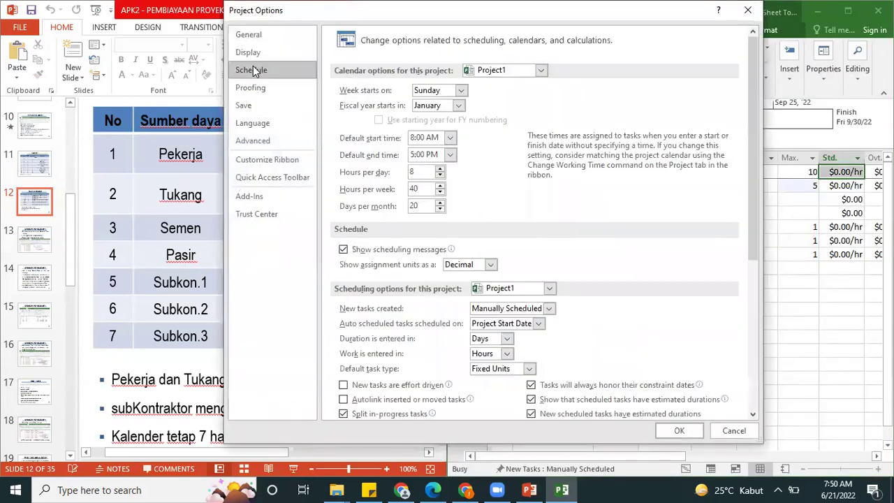
click(254, 43)
click(253, 52)
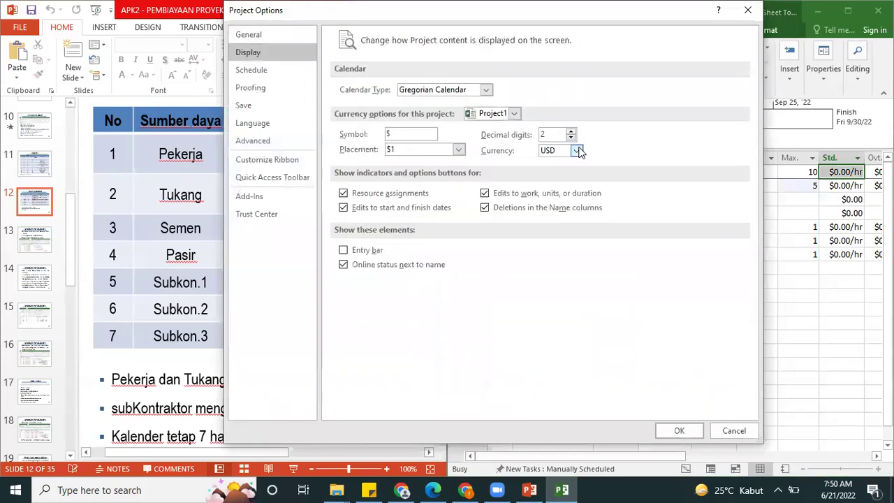
click(578, 151)
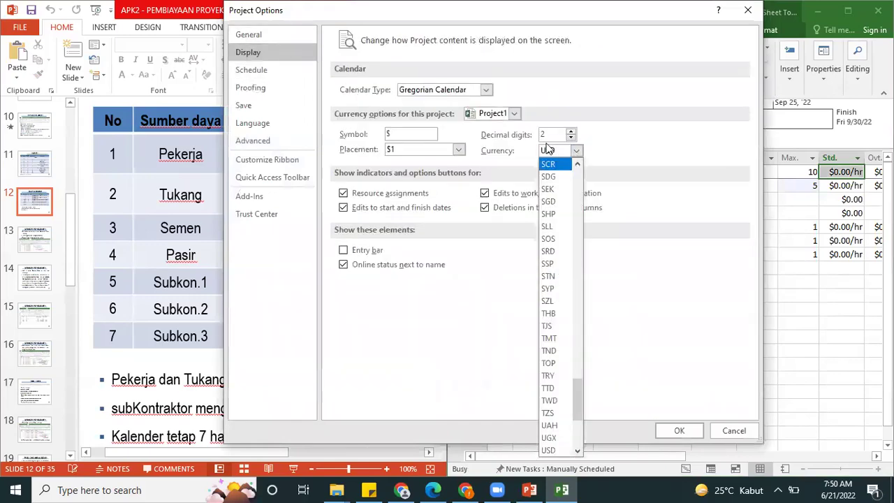
click(550, 149)
click(551, 149)
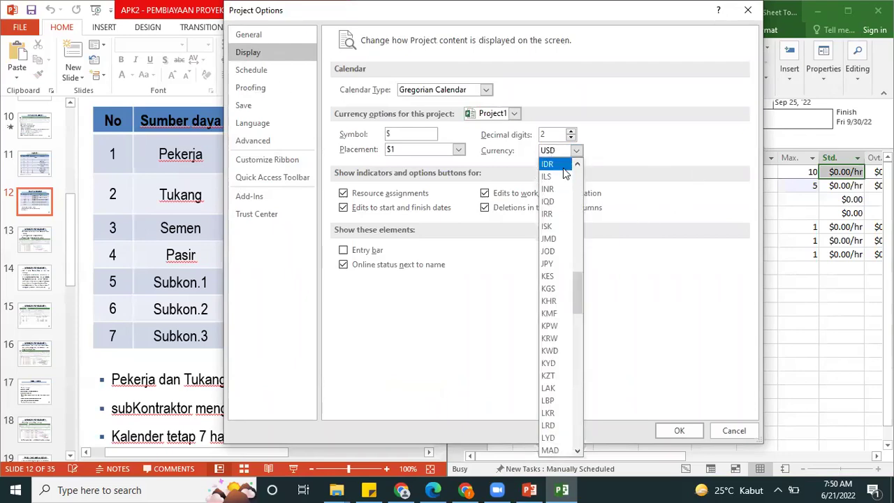
click(562, 165)
Choose Decimal for showing assignment units in the schedule options and apply the project options
click(245, 71)
drag(611, 17, 343, 95)
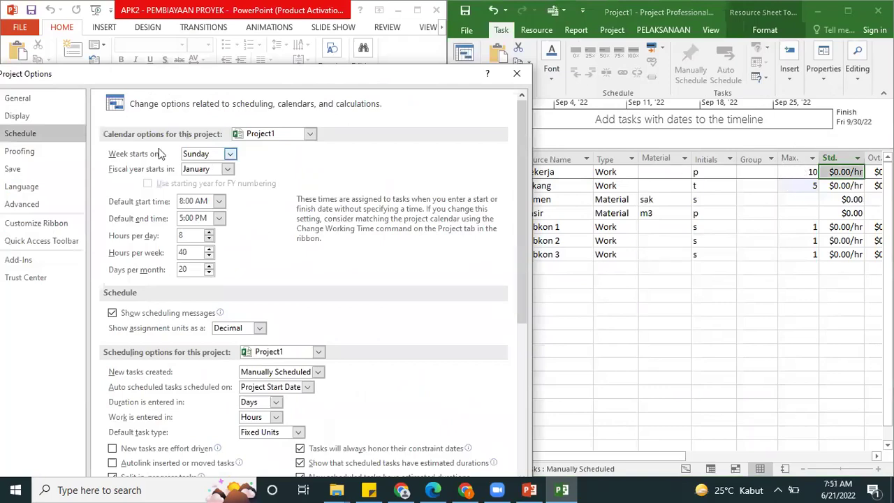
drag(279, 73, 426, 25)
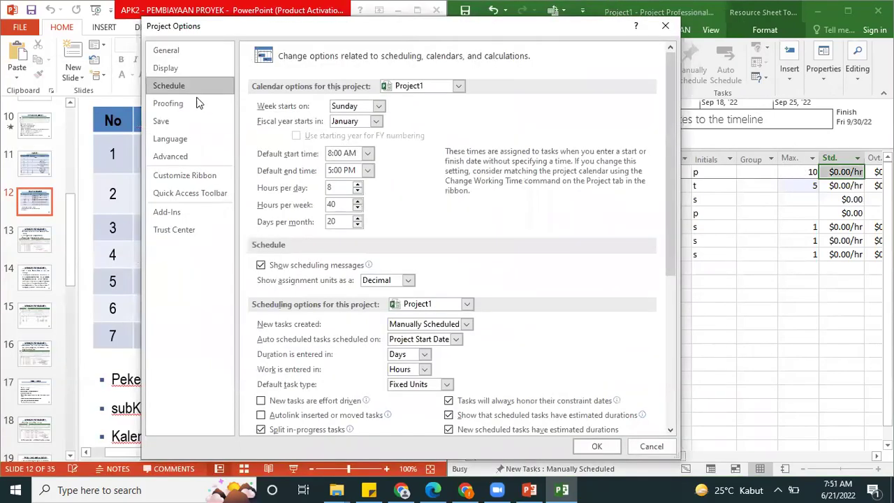
click(407, 281)
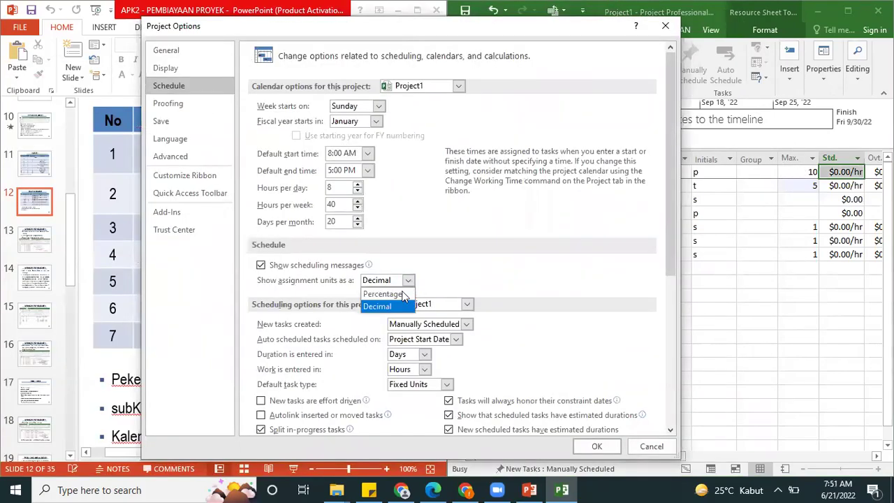
click(385, 306)
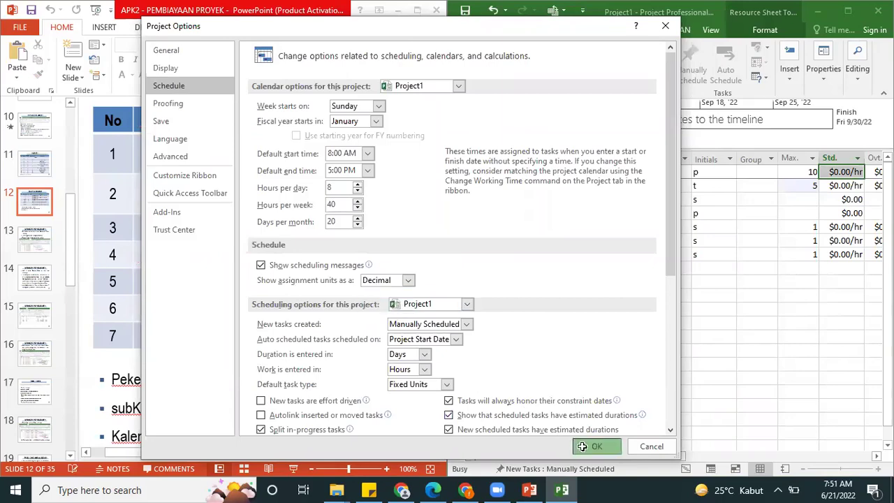
click(597, 447)
click(797, 234)
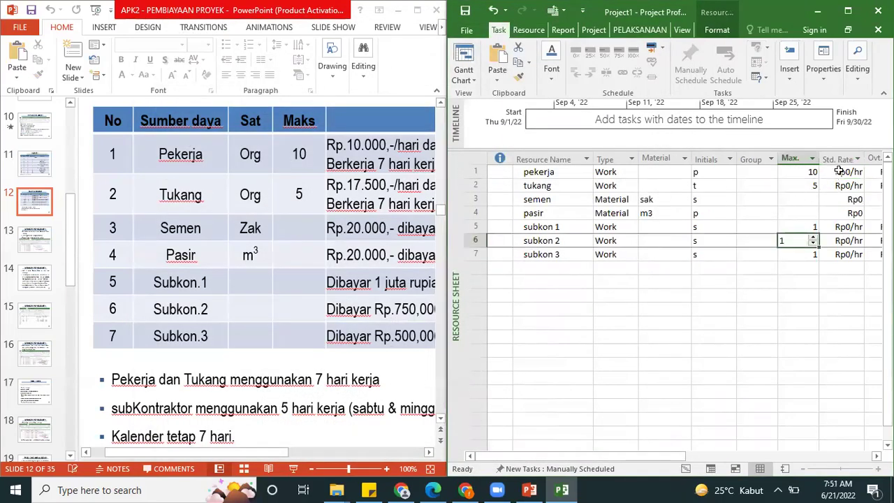
Set the standard rate of pekerja to Rp10,000 per day, following the Keterangan column of the slide's table
click(840, 172)
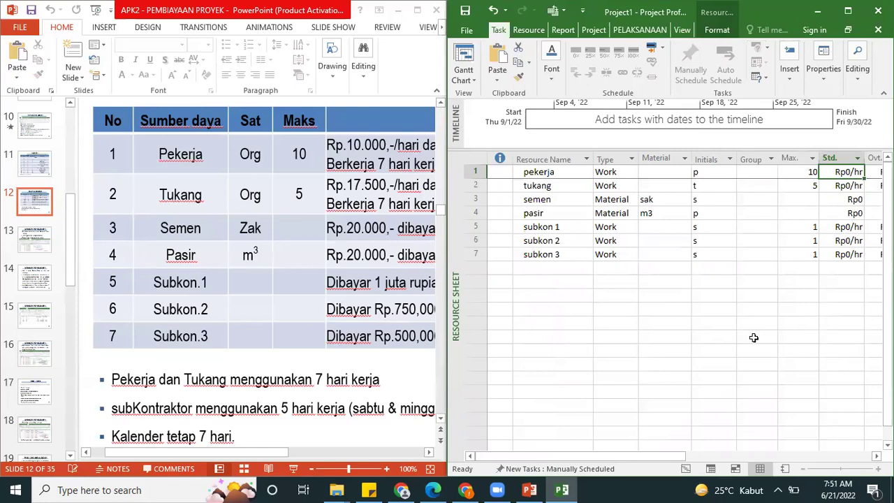
click(768, 456)
drag(252, 452, 367, 442)
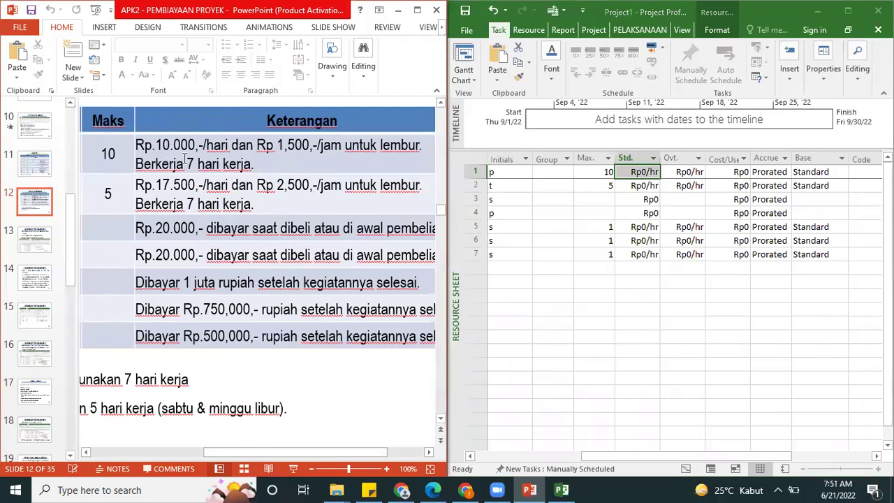
click(607, 186)
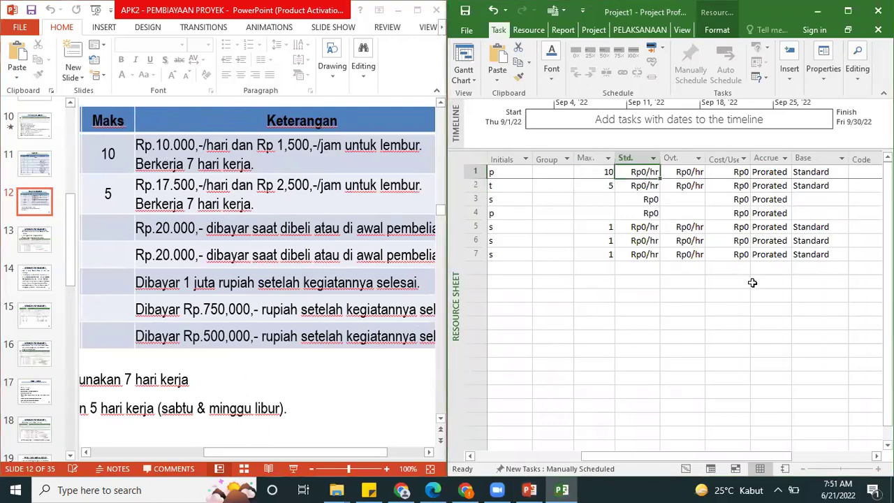
text(100)
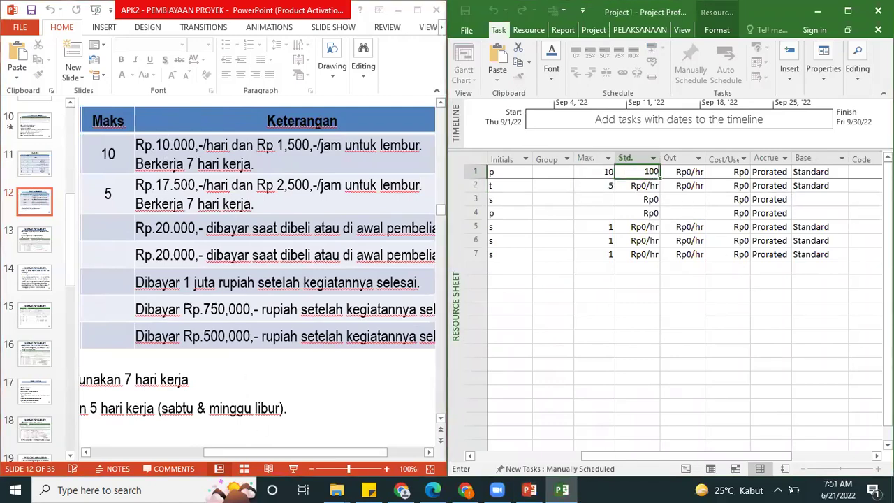
text(00/d)
key(Return)
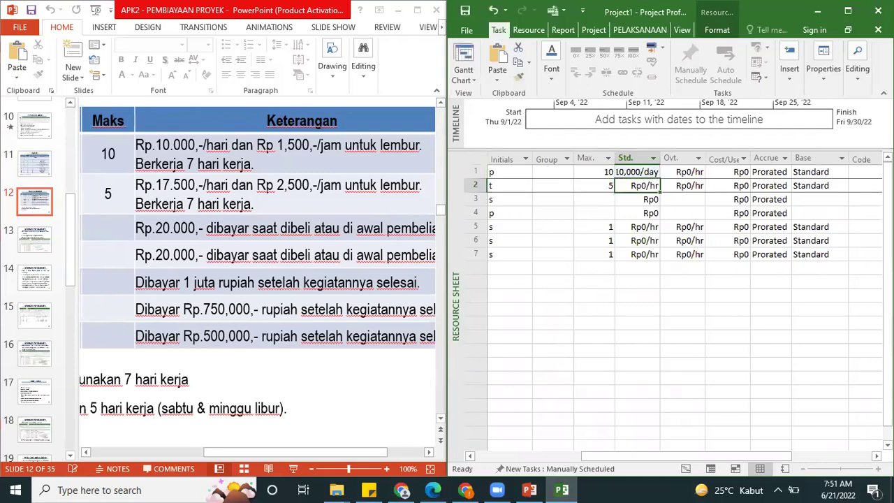
Widen the standard rate column and set the standard rate of tukang to Rp17,500 per day
drag(661, 158, 685, 158)
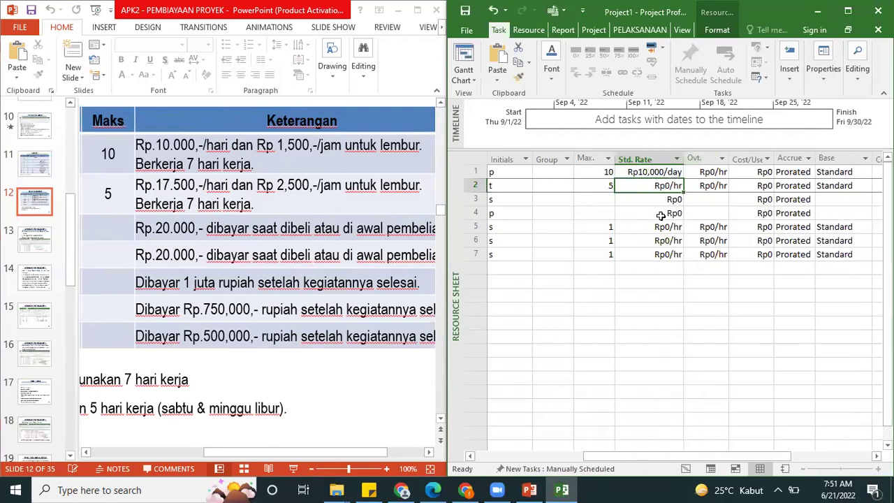
text(17500)
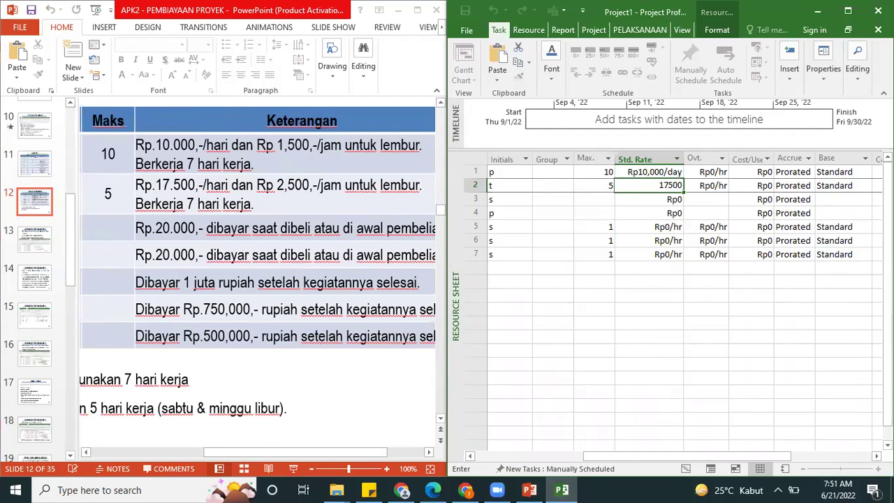
key(Return)
key(Up)
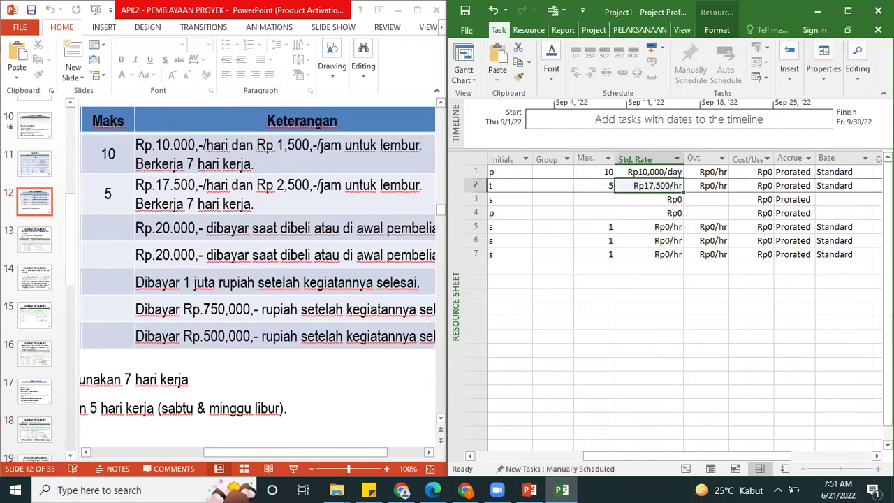
text(17,)
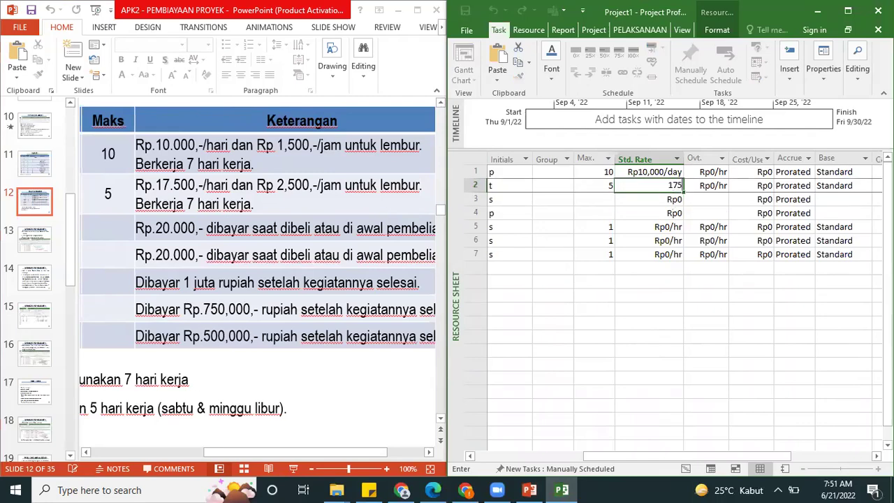
text(500/day)
key(Return)
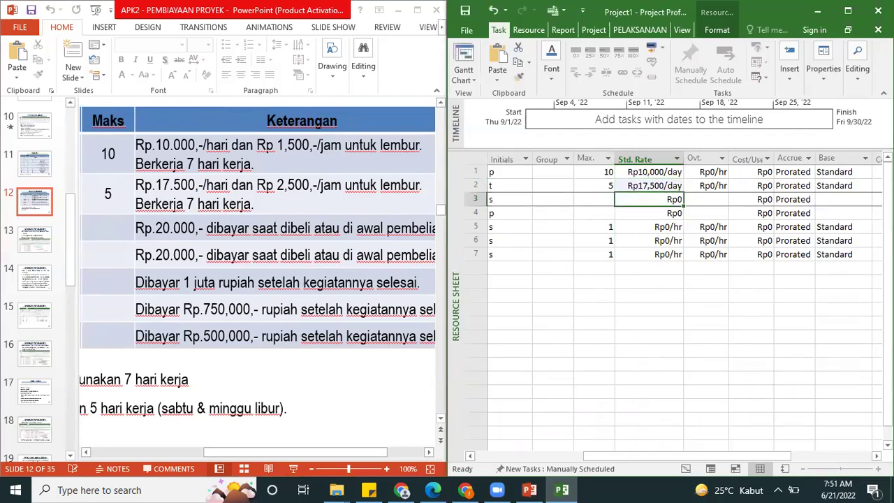
Set the overtime rate of pekerja to Rp1,500 per hour and that of tukang to Rp2,500 per hour
click(708, 174)
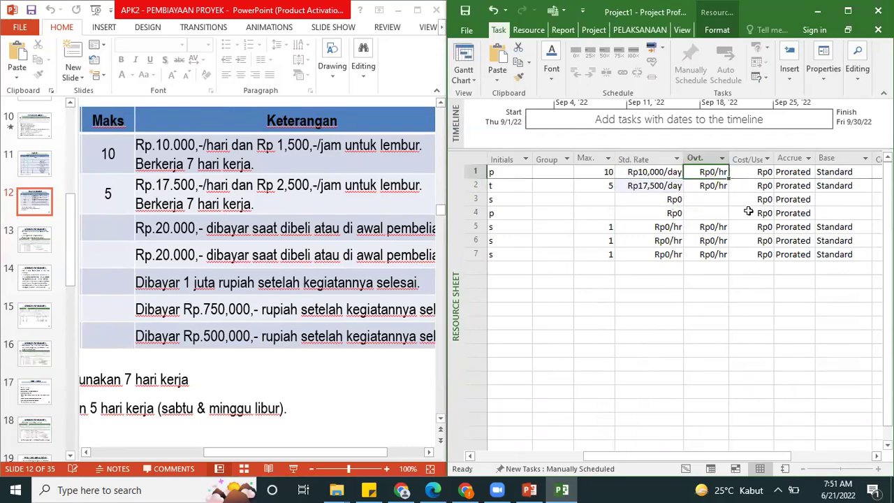
text(1,50)
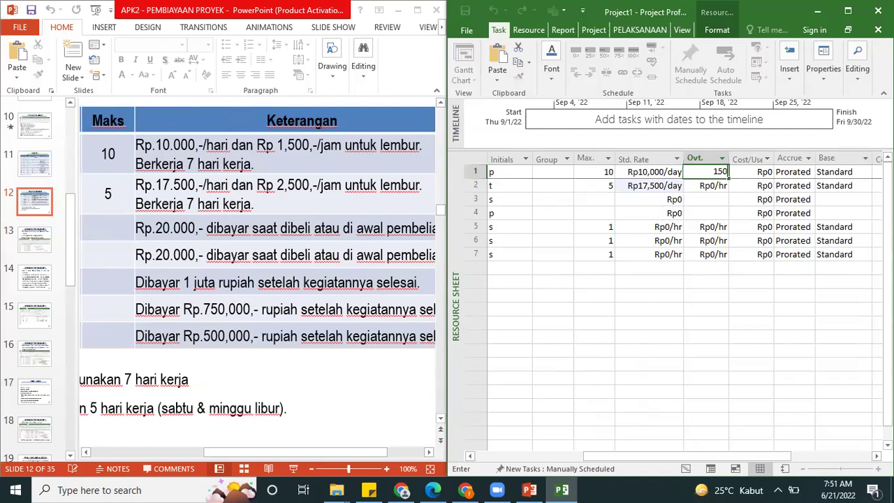
text(0)
key(Return)
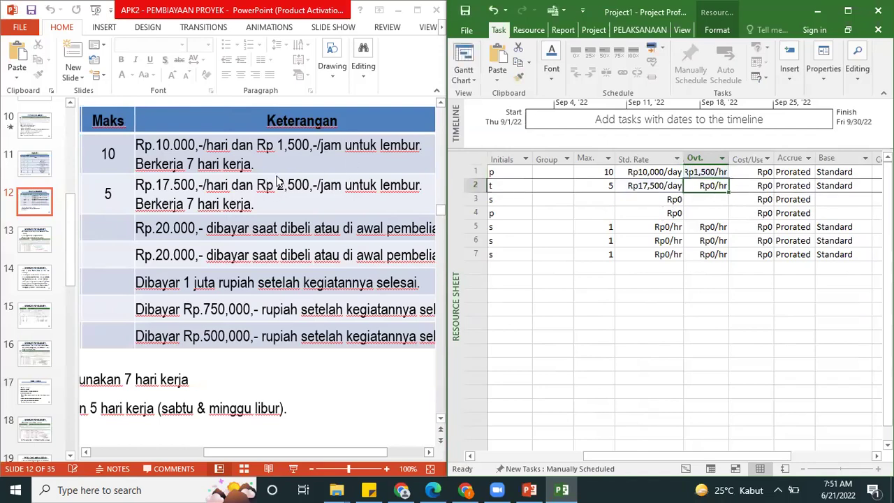
text(2500)
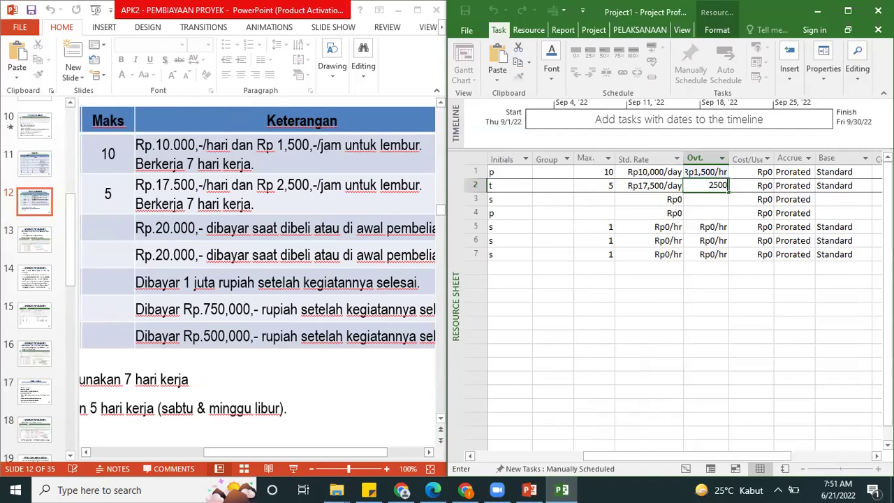
key(Return)
Set the standard rate of both semen and pasir to Rp20,000
click(649, 199)
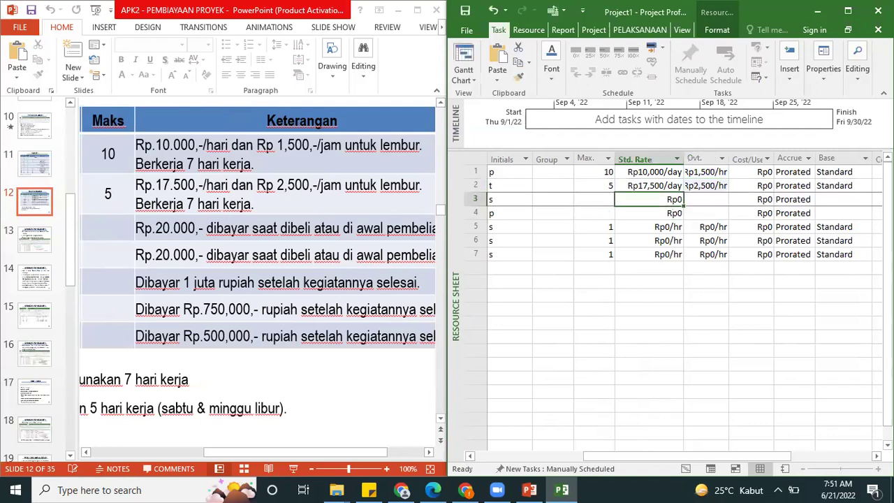
text(20000)
key(Return)
text(20,0)
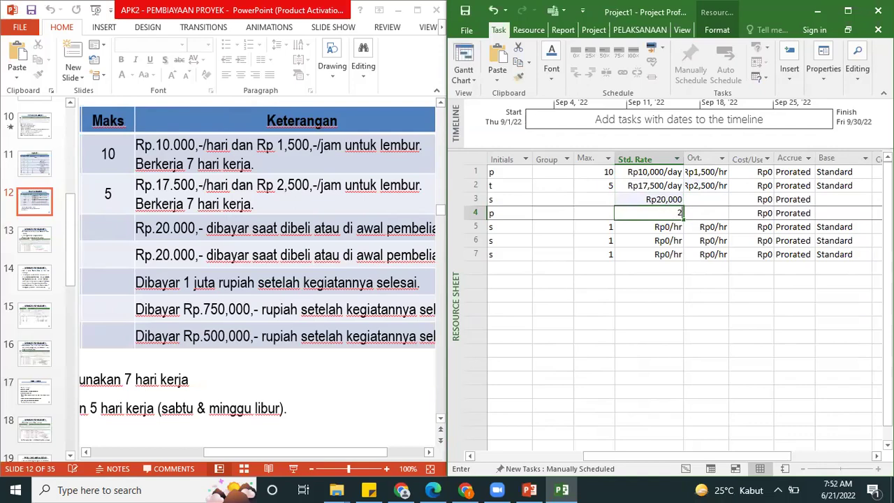
text(000)
key(Return)
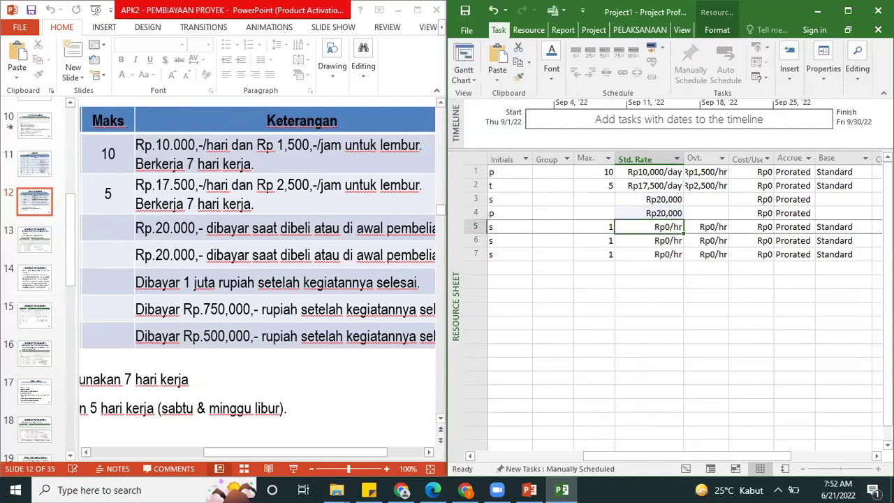
Check the subcontractor payment terms on the slide and set the cost per use of subkon 1 to Rp1,000,000
click(139, 425)
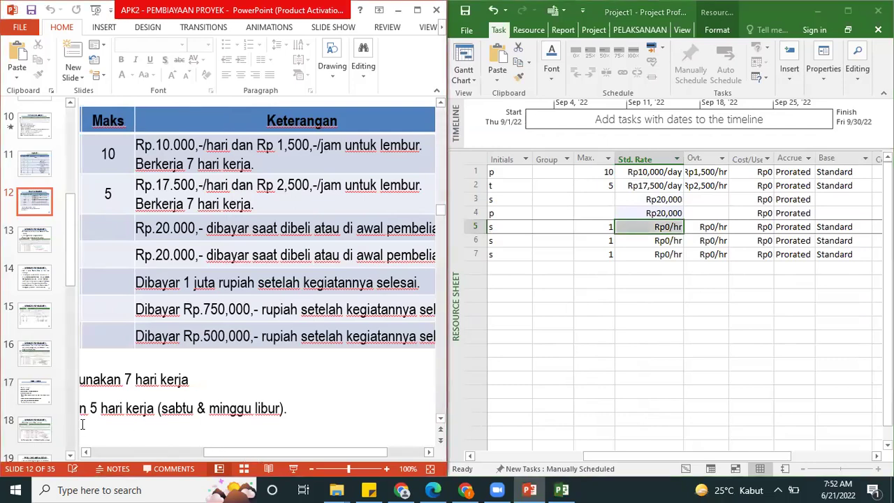
drag(222, 452, 108, 452)
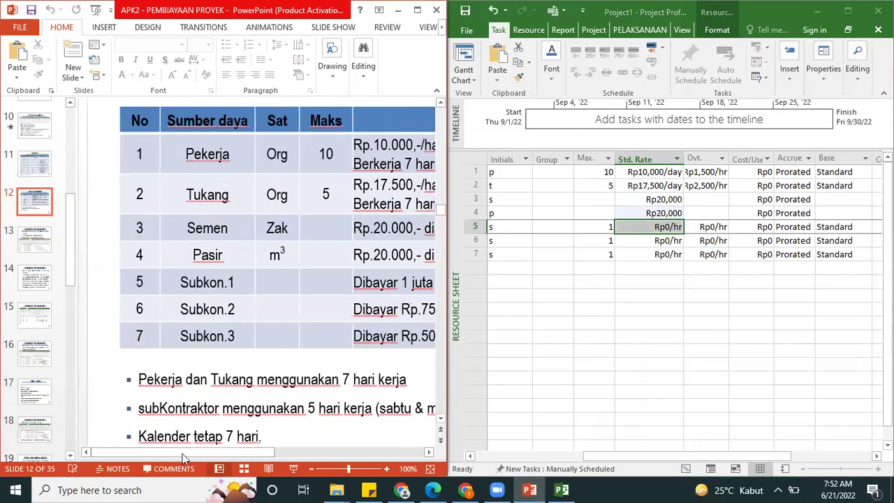
click(398, 453)
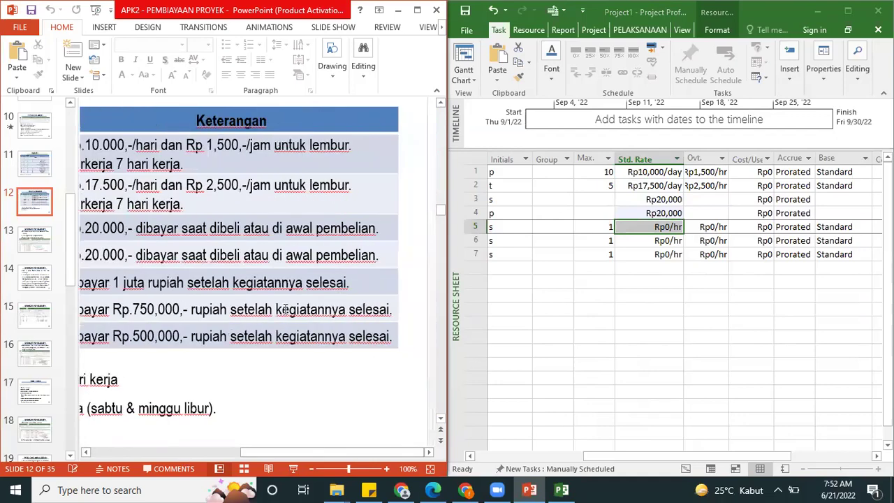
click(765, 230)
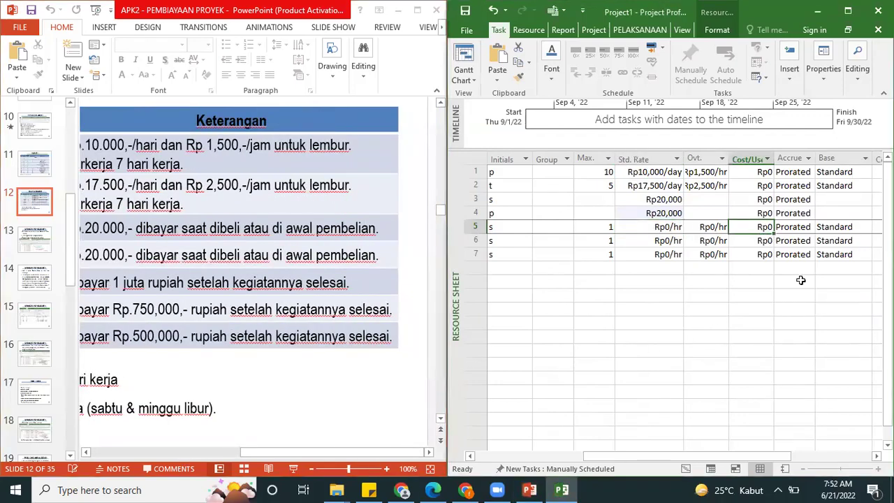
text(1000000)
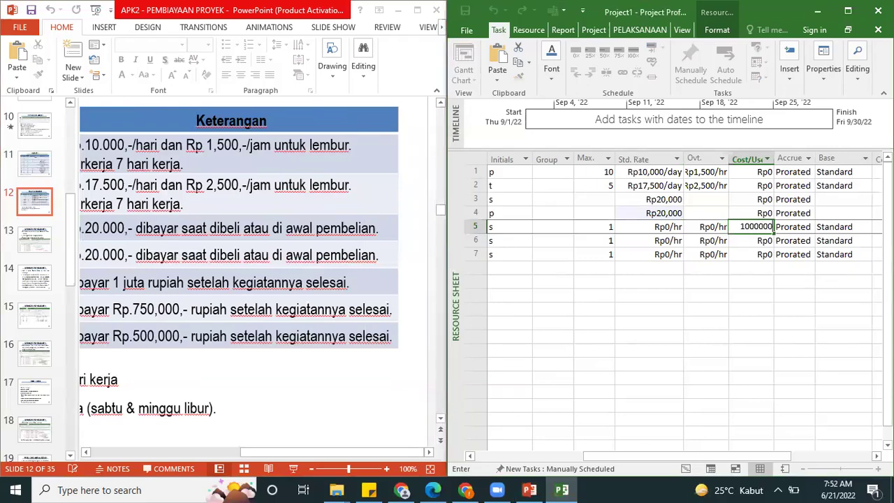
key(Return)
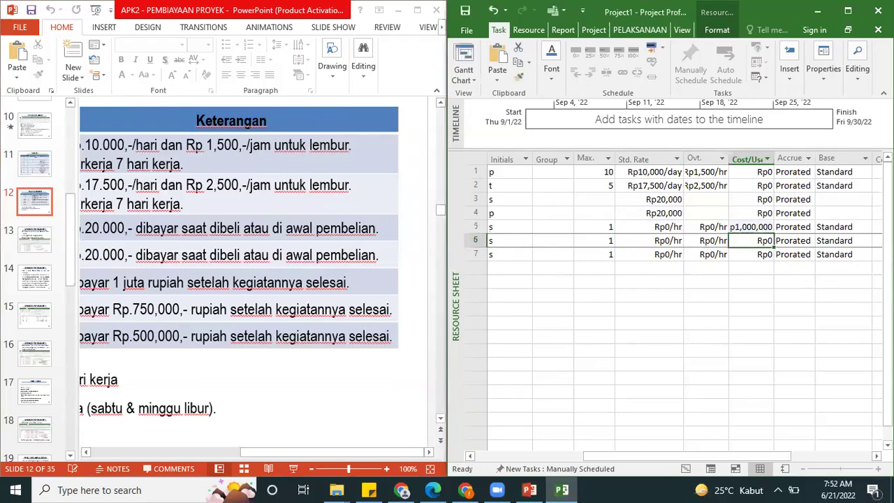
click(660, 227)
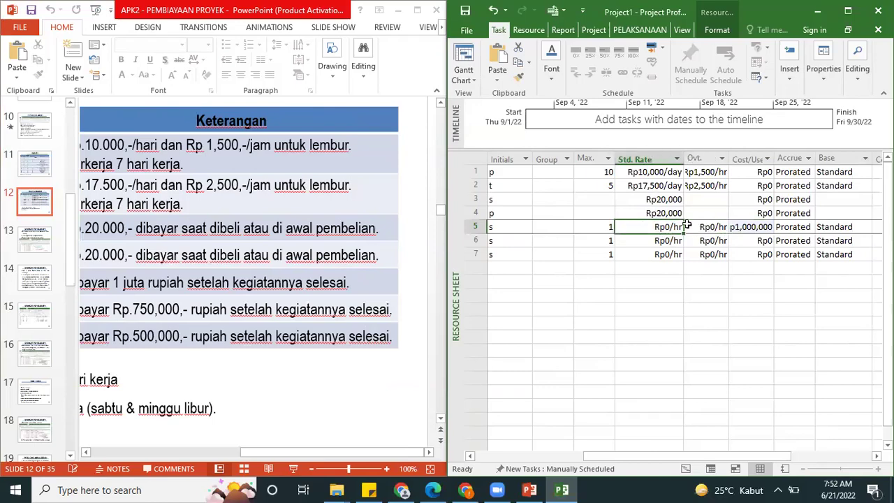
Widen the cost per use column and set the cost per use of subkon 2 to Rp750,000 and subkon 3 to Rp500,000
drag(775, 160, 800, 161)
click(767, 239)
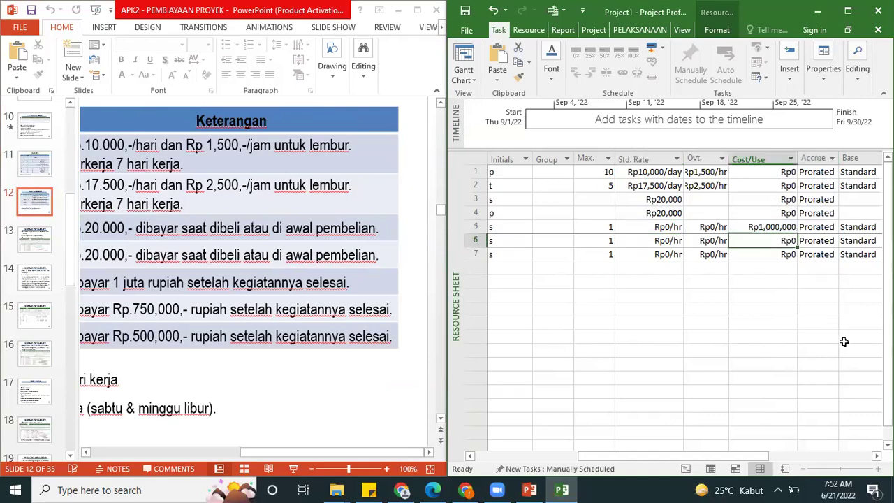
text(750,00)
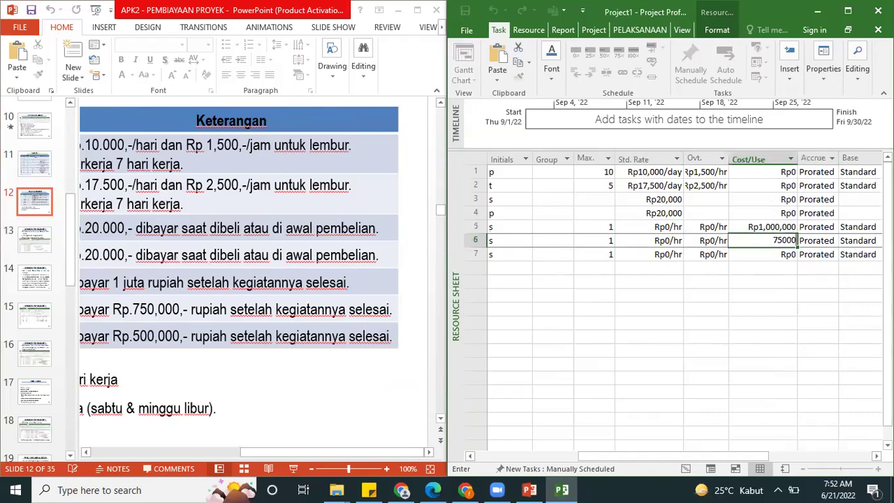
text(0)
key(Return)
text(500)
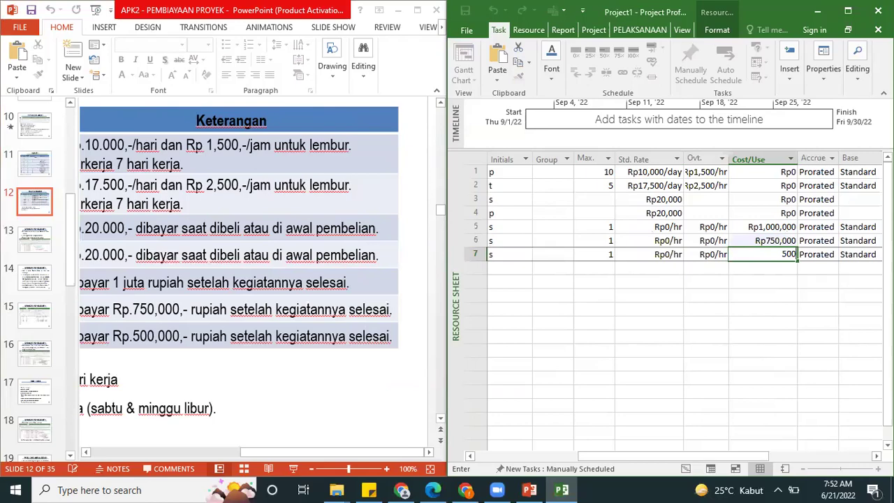
key(Return)
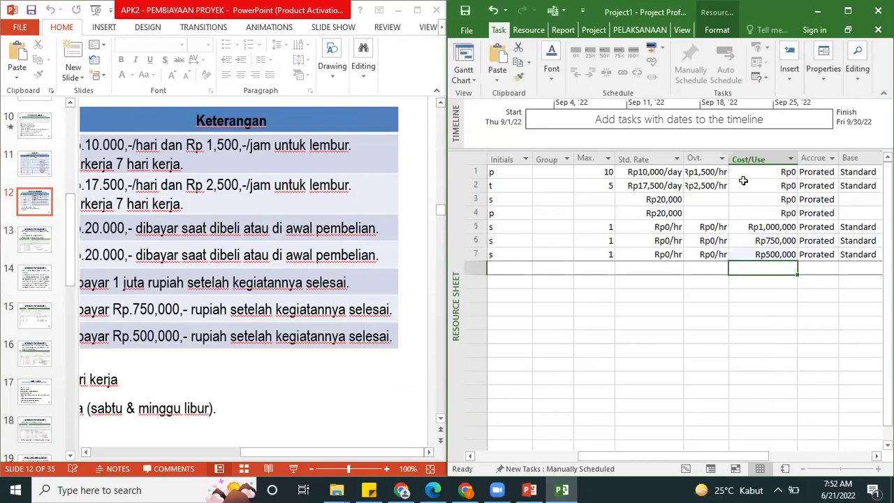
Set the accrual of the materials semen and pasir to Start in the resource sheet
click(821, 172)
click(821, 185)
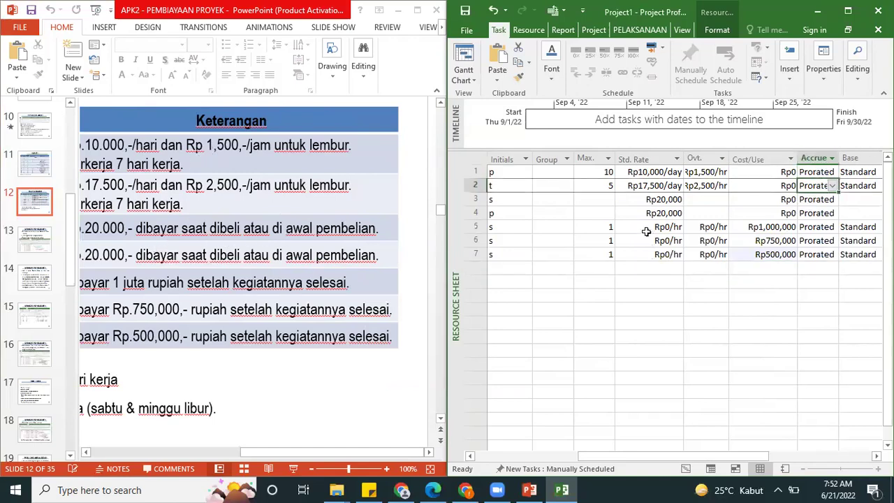
click(828, 199)
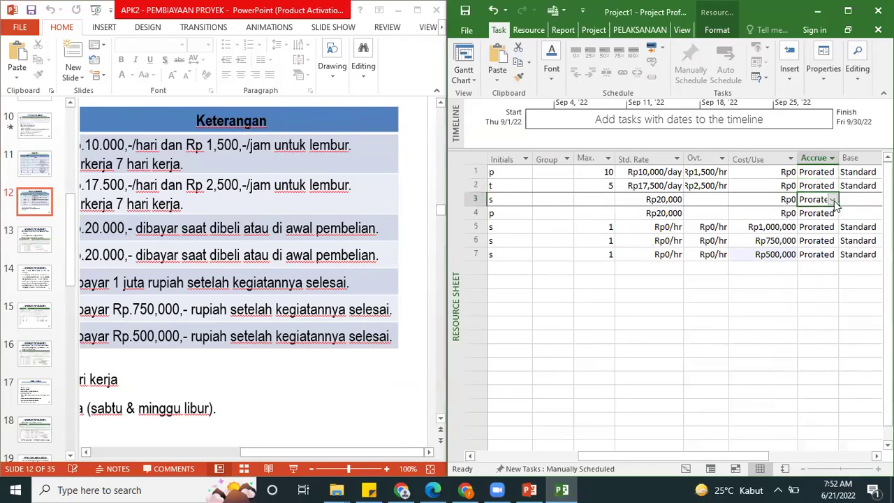
click(835, 200)
click(814, 211)
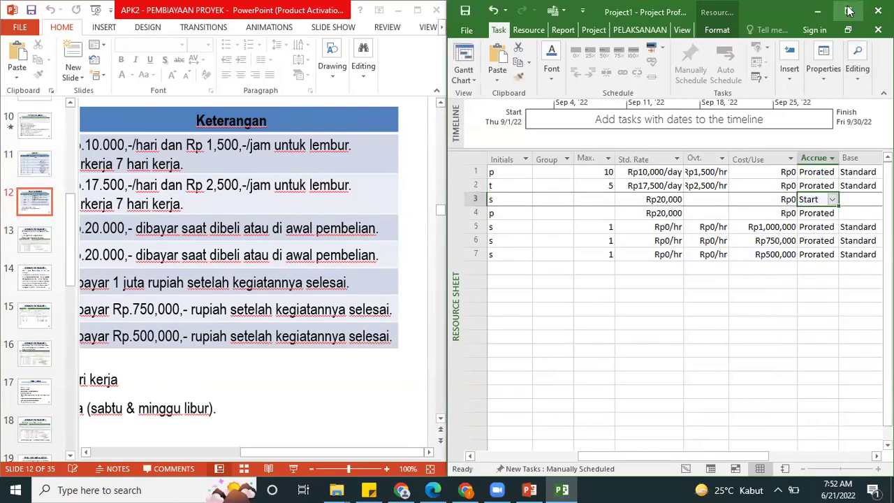
click(849, 11)
click(575, 213)
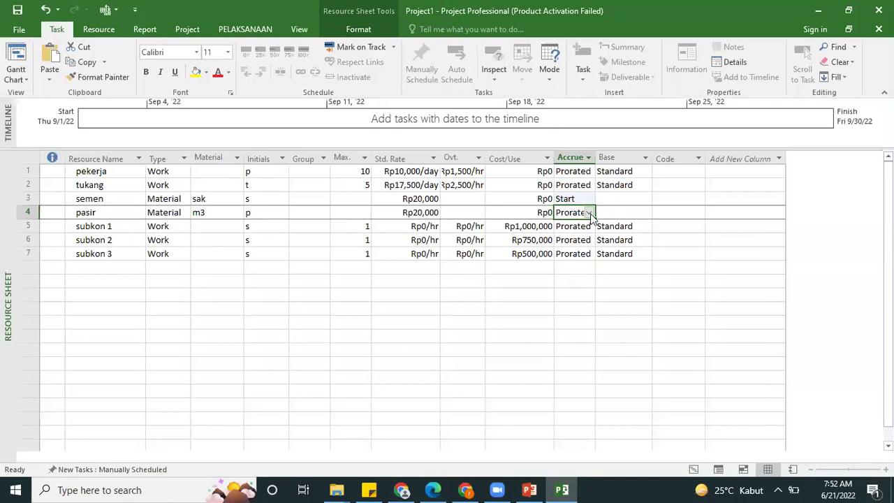
click(589, 212)
click(570, 224)
Set the accrual of subkon 1 to End and fill it down to subkon 2 and subkon 3
click(566, 227)
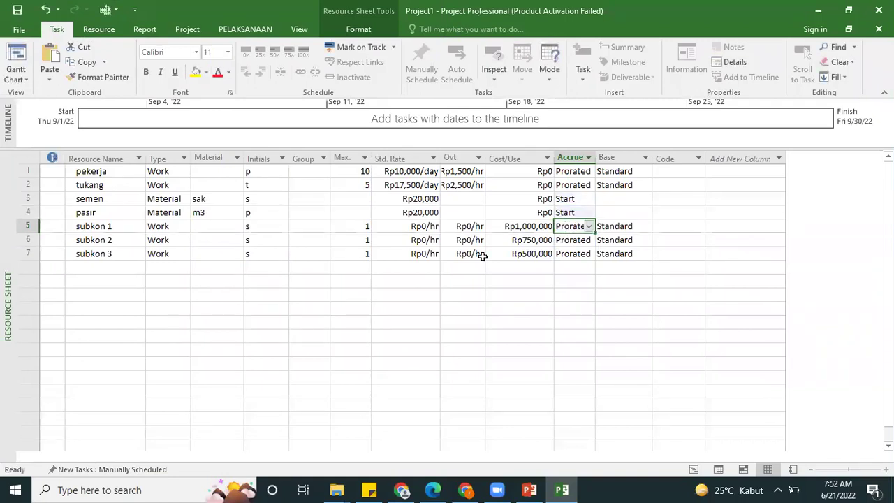
click(590, 227)
click(566, 255)
drag(592, 250, 591, 257)
drag(711, 159, 596, 159)
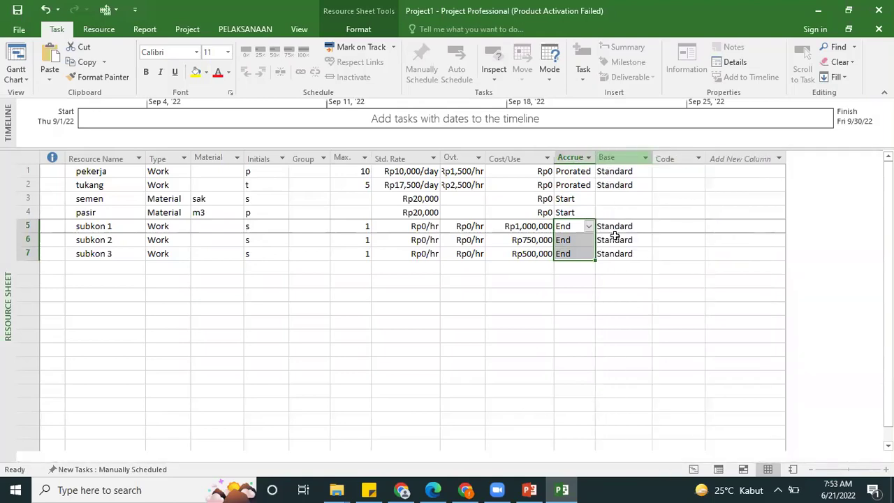
Check the working-day notes on the slide and create a new base calendar named 5 hari kerja with Saturdays and Sundays off
click(529, 489)
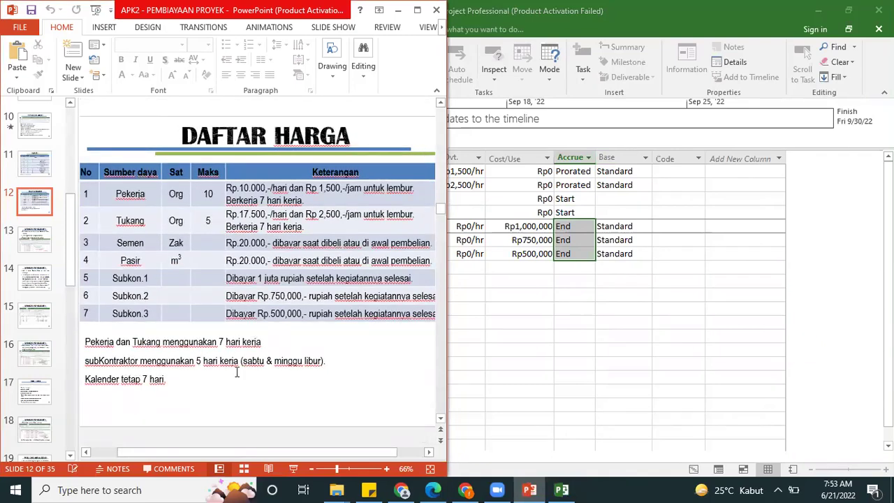
click(639, 295)
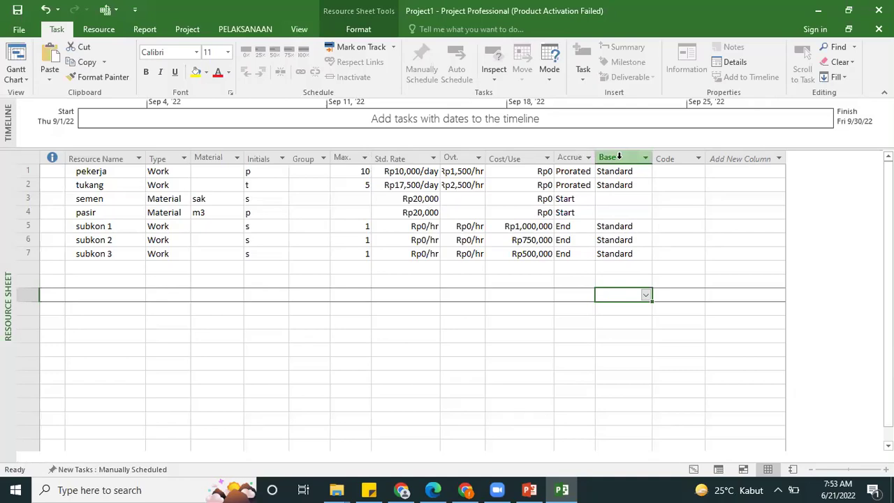
click(187, 28)
click(307, 67)
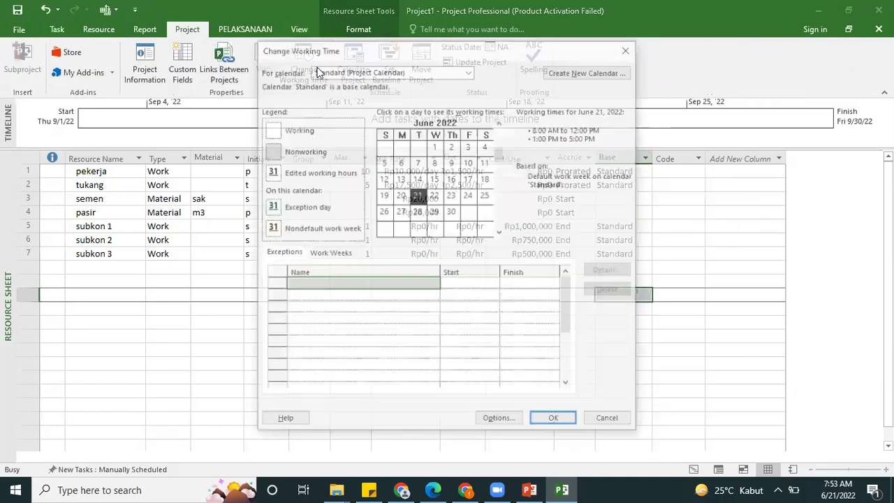
click(590, 72)
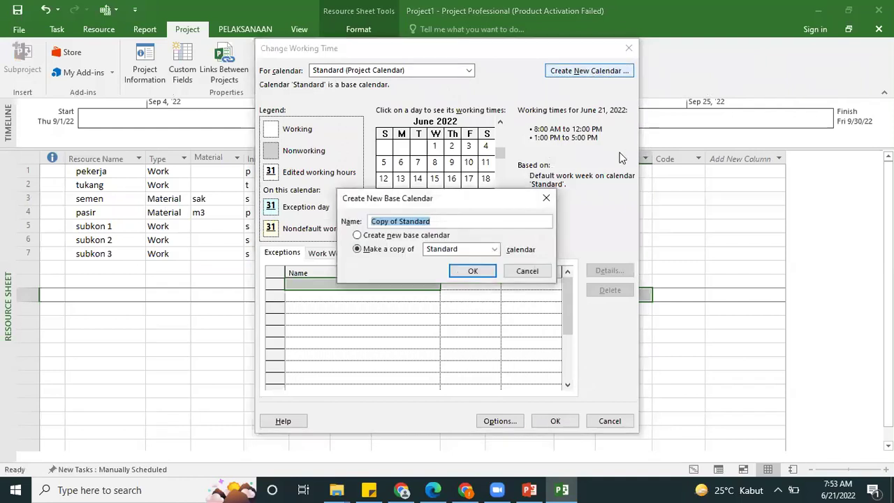
click(357, 236)
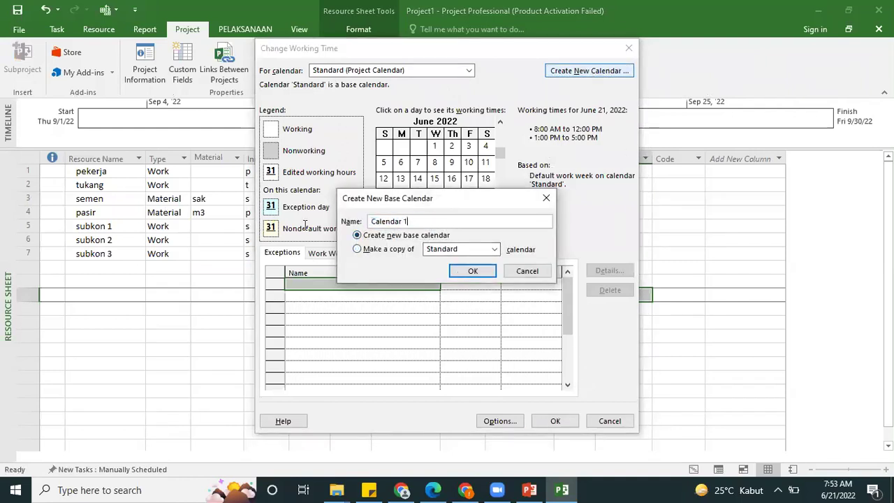
text(5 hari kerja)
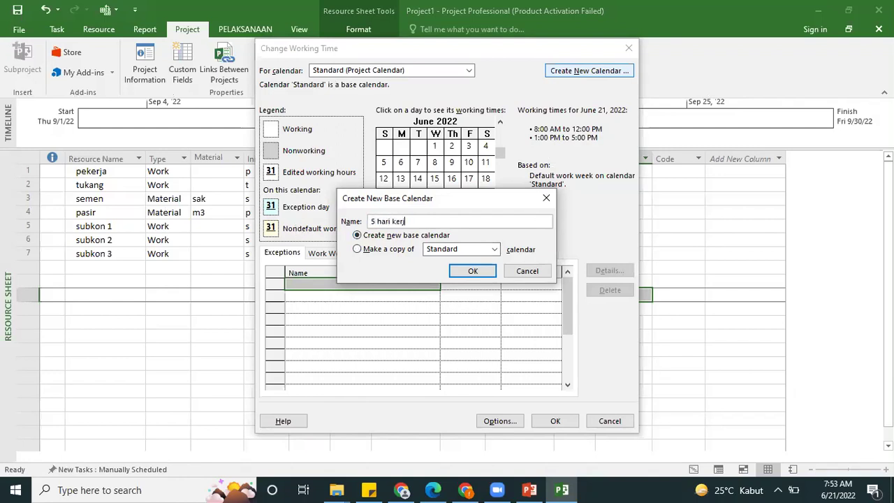
click(488, 274)
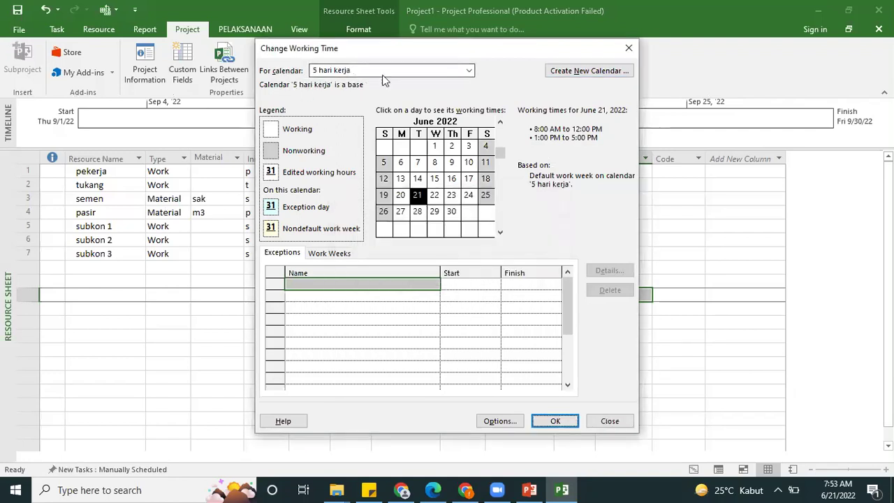
click(417, 179)
click(486, 145)
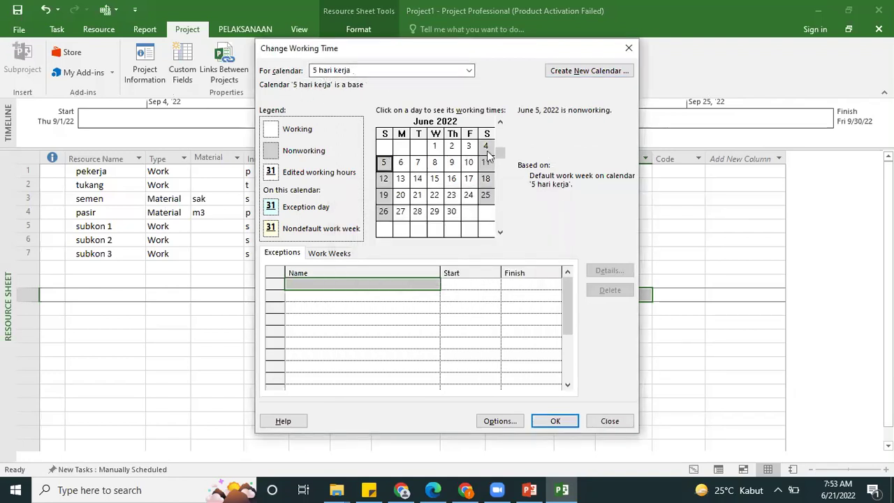
click(556, 422)
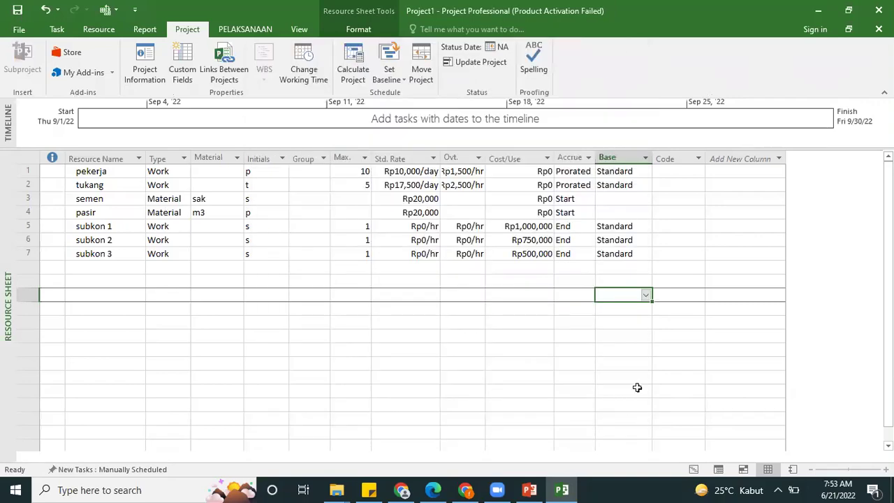
Assign the 5 hari kerja base calendar to subkon 1 and fill it down to subkon 2 and subkon 3
click(631, 226)
click(647, 228)
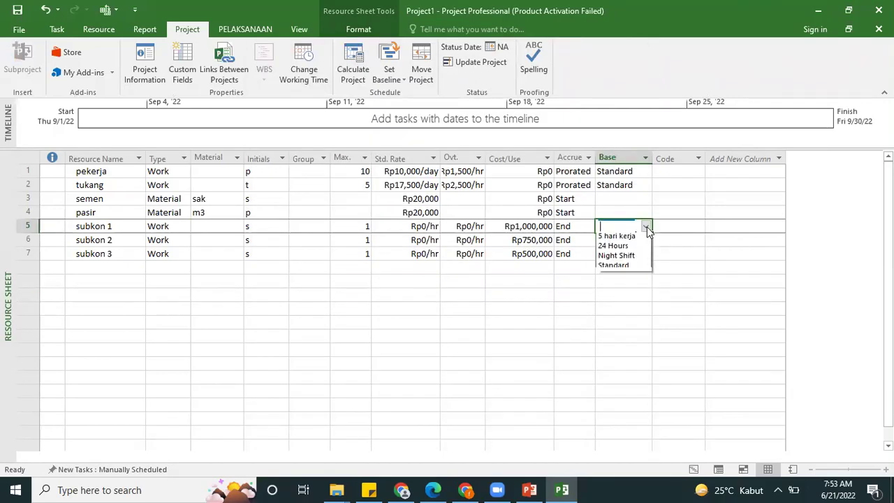
click(629, 239)
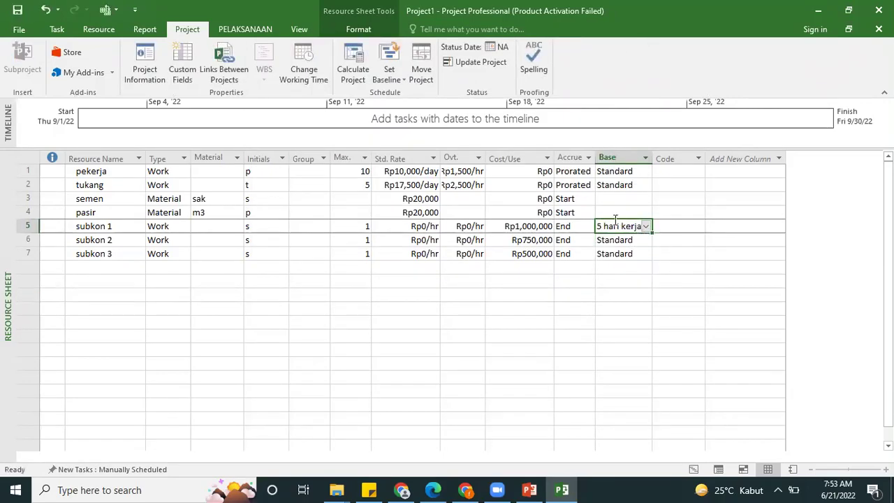
drag(652, 231, 652, 257)
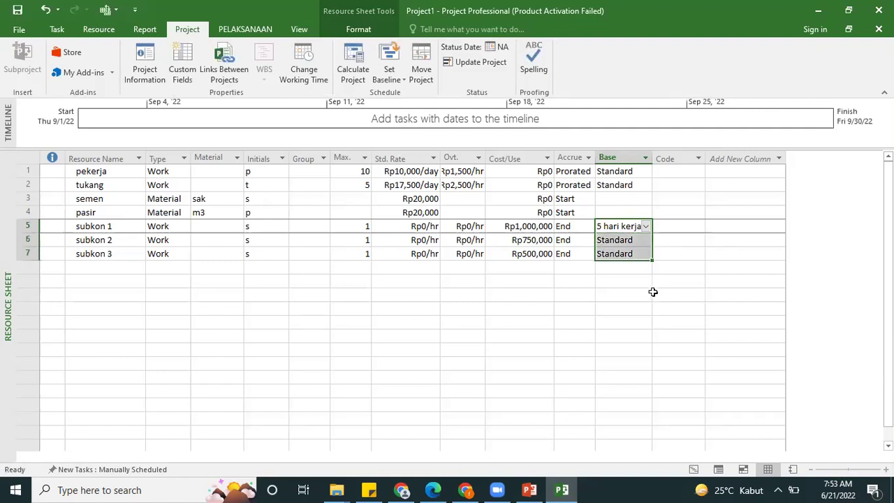
click(531, 336)
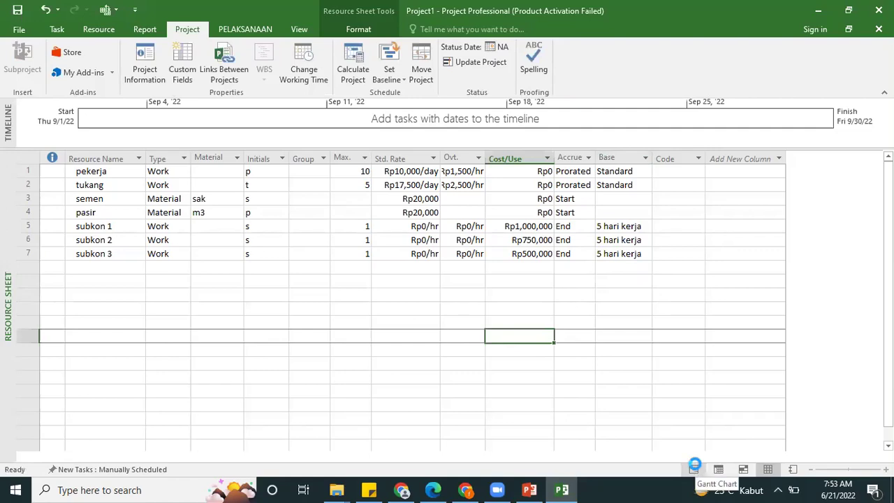
Show the project's Gantt Chart view side by side with the KASUS 1 slide
click(695, 469)
drag(427, 158, 617, 185)
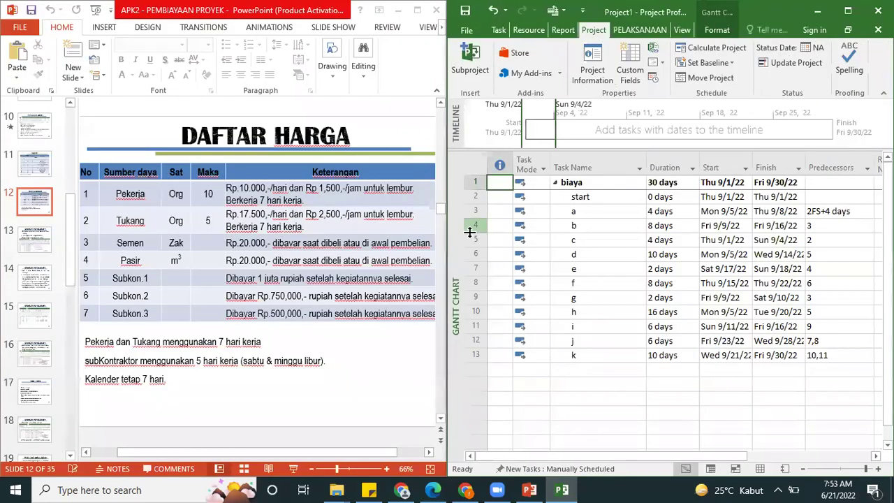
click(39, 166)
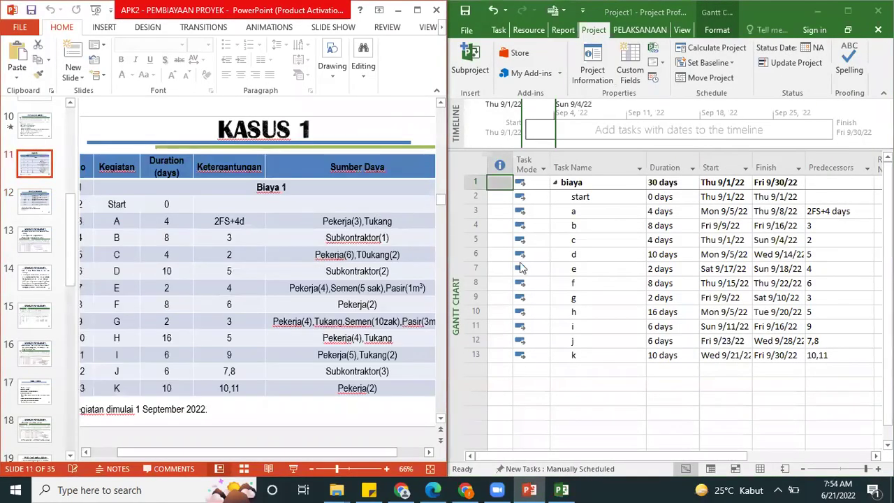
Assign 3 units of pekerja and 1 unit of tukang to task a
click(615, 213)
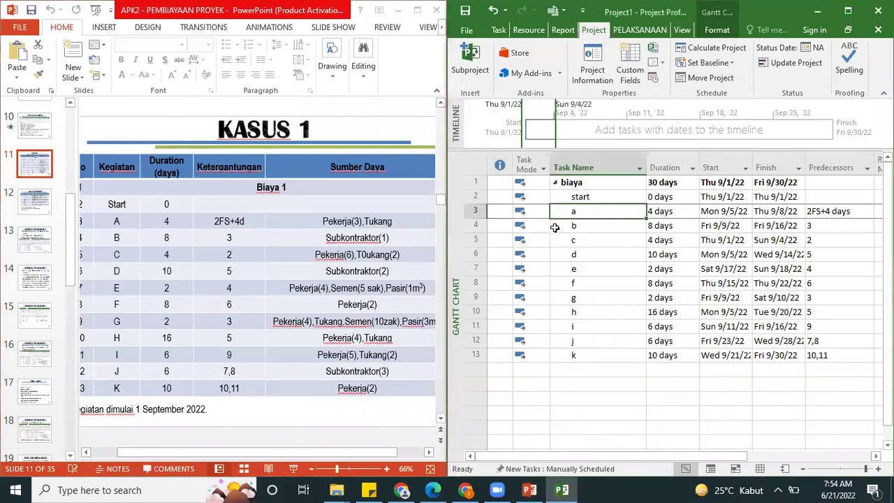
right_click(591, 219)
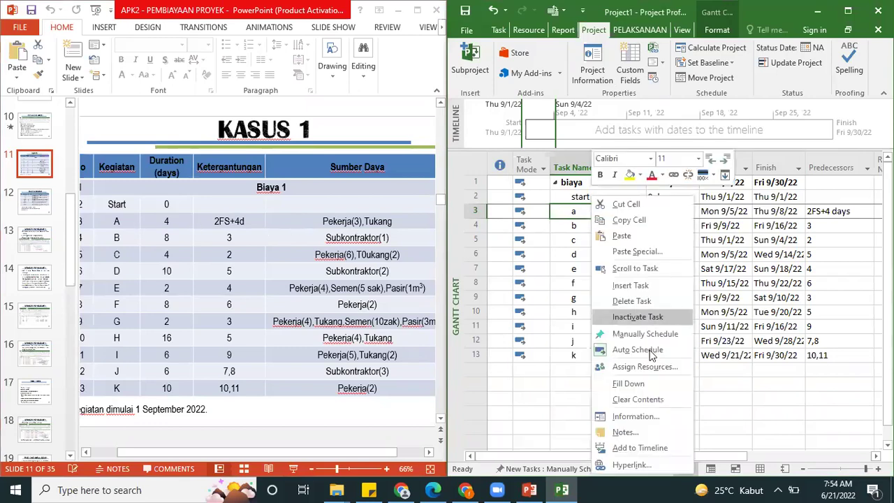
click(645, 365)
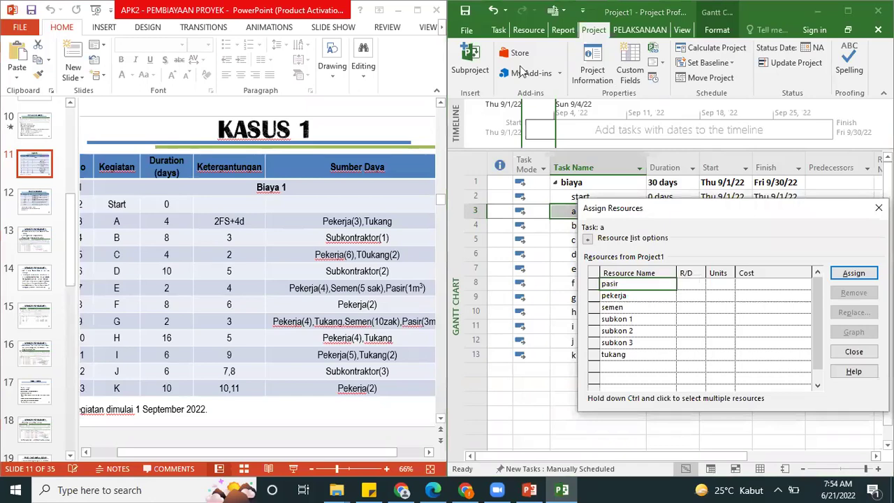
drag(647, 207, 514, 66)
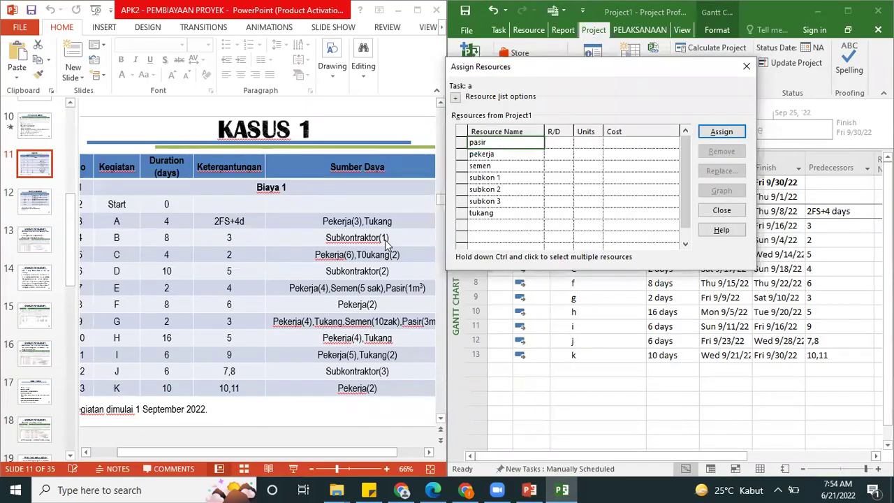
click(585, 154)
text(3)
key(Return)
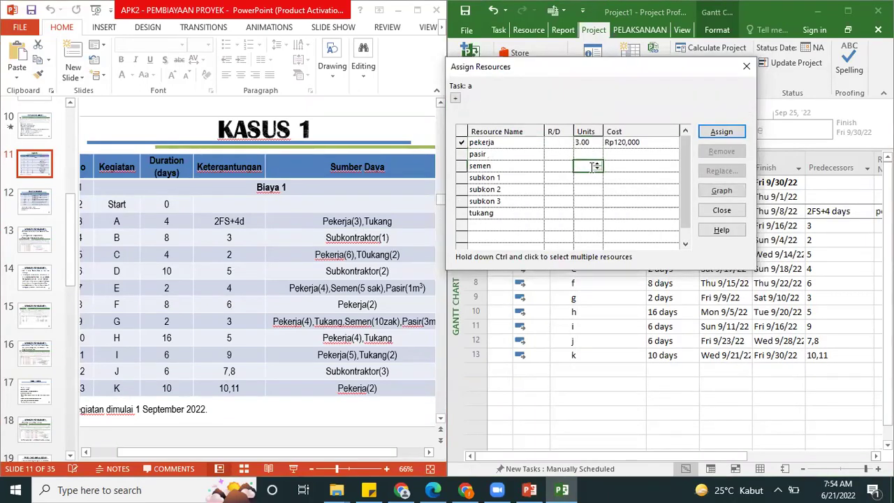
click(587, 213)
text(1)
key(Return)
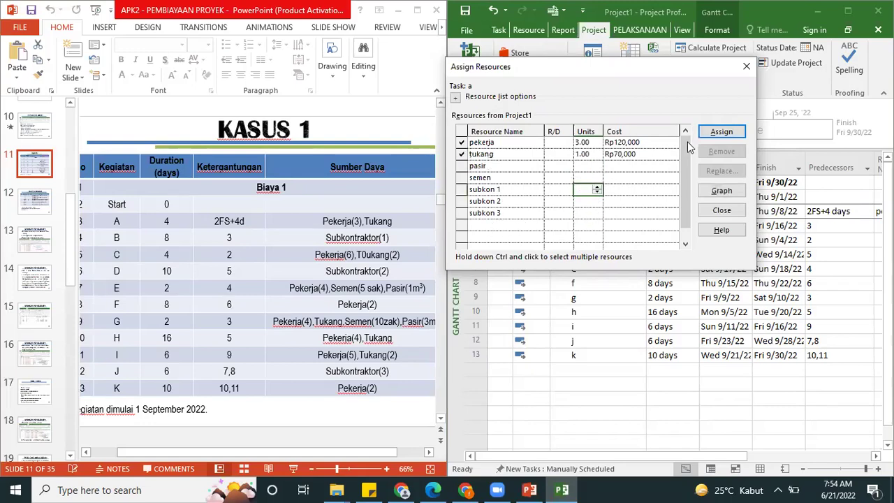
Assign 1 unit of subkon 1 to task b
click(829, 227)
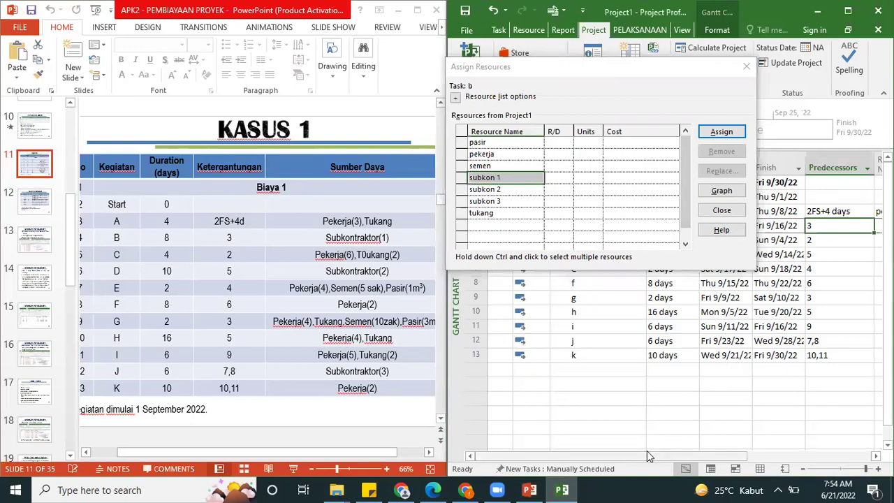
drag(749, 451, 828, 454)
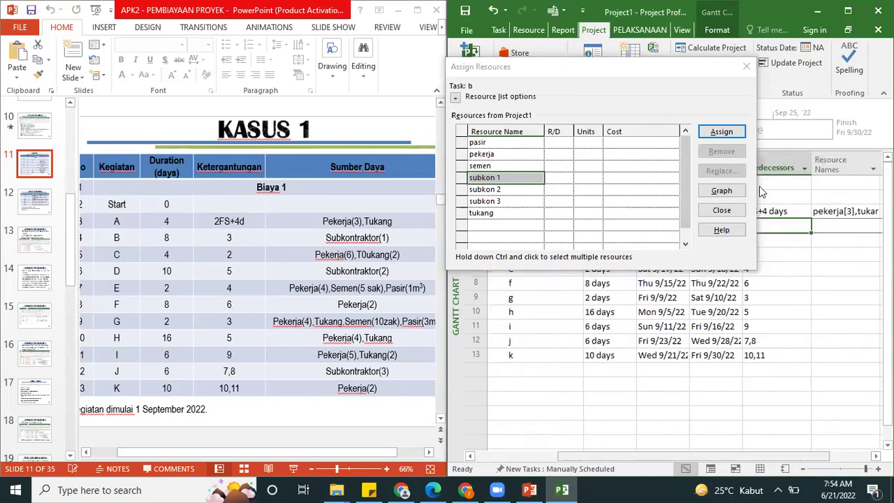
click(840, 233)
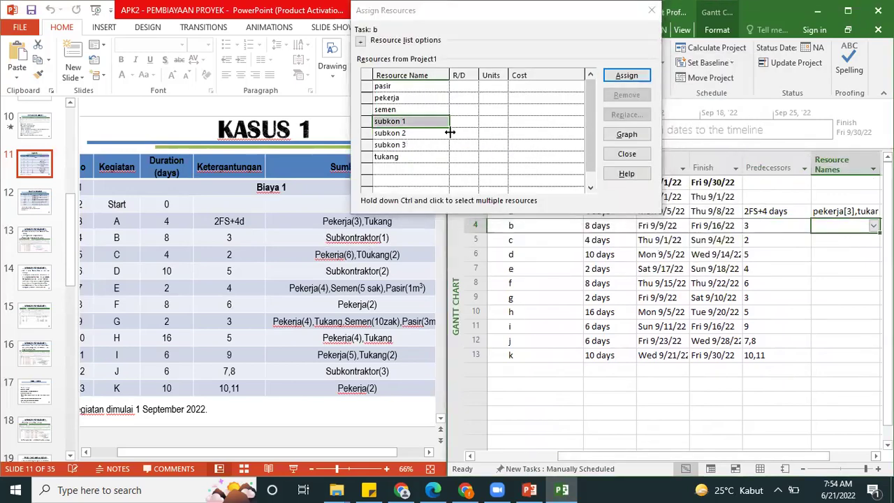
click(491, 122)
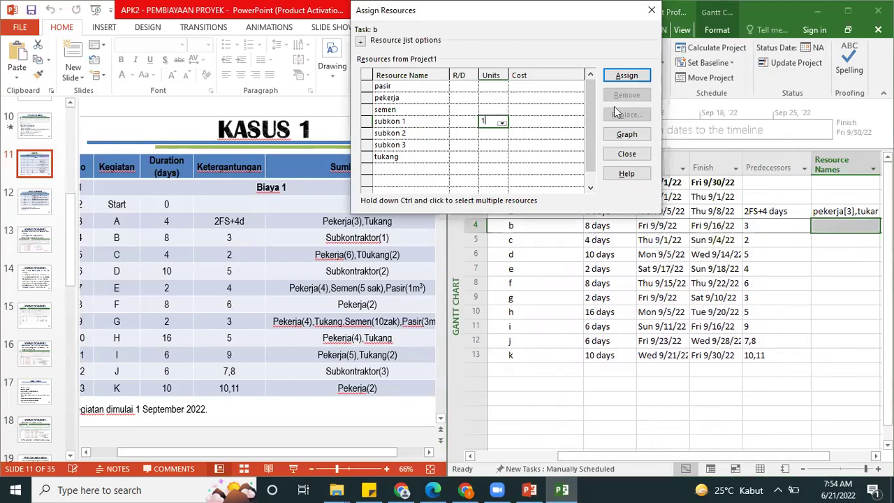
click(627, 76)
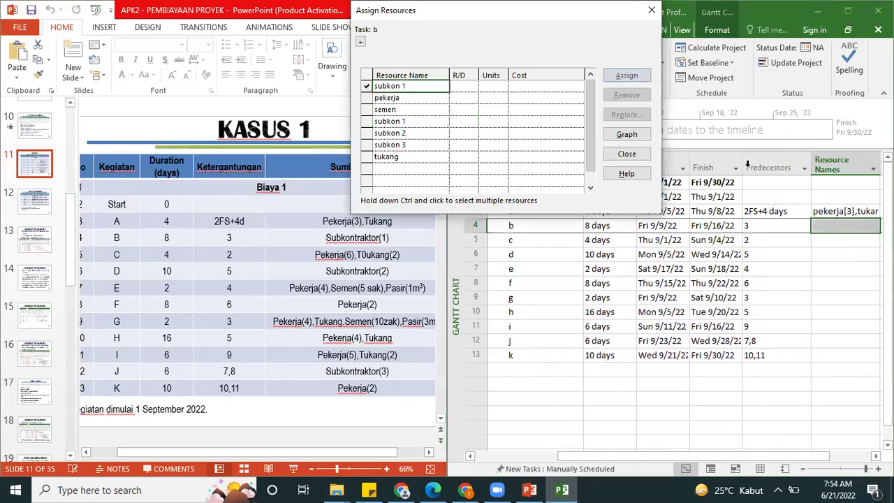
Assign 6 units of pekerja and 2 units of tukang to task c
click(833, 243)
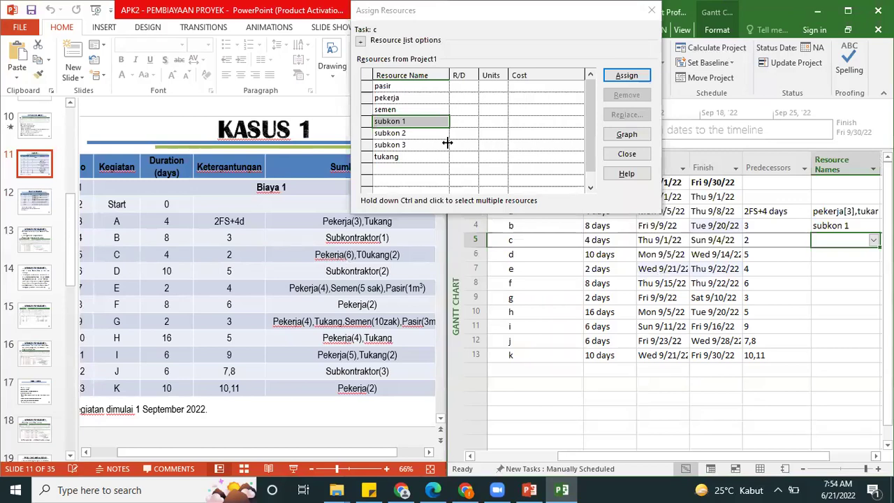
click(493, 102)
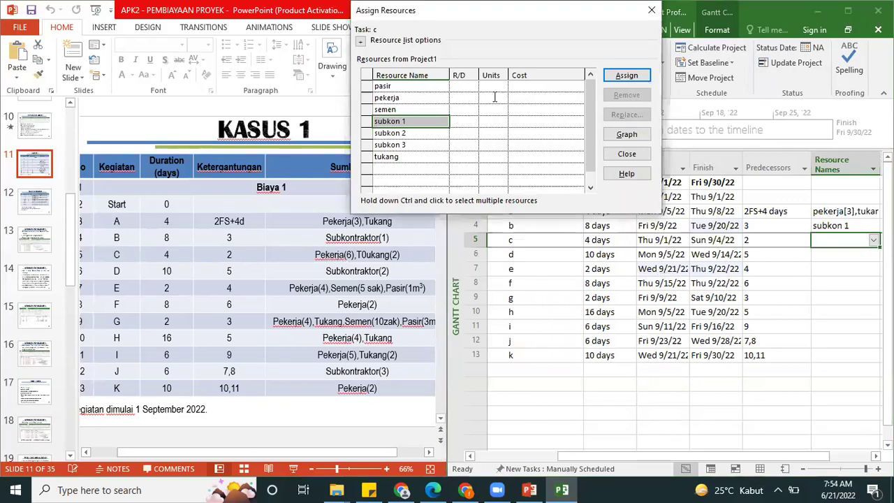
text(6)
click(492, 132)
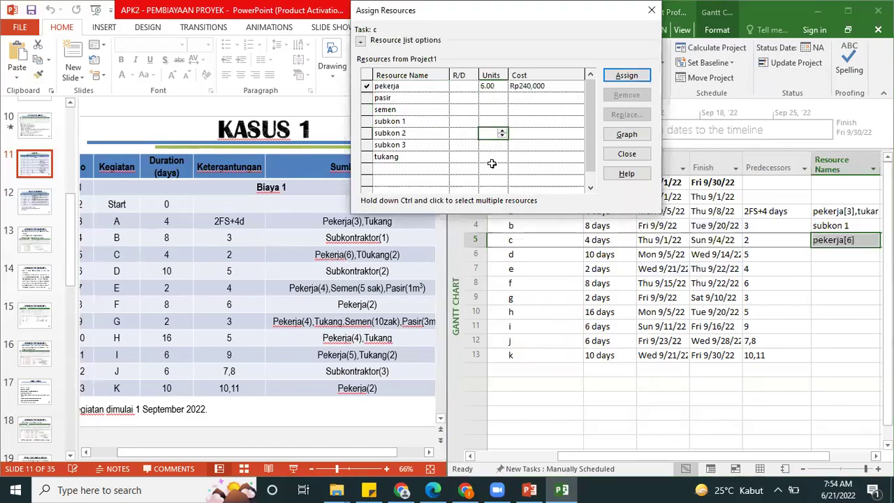
click(501, 158)
text(2)
click(626, 75)
Assign subkon 2 to task d
click(829, 255)
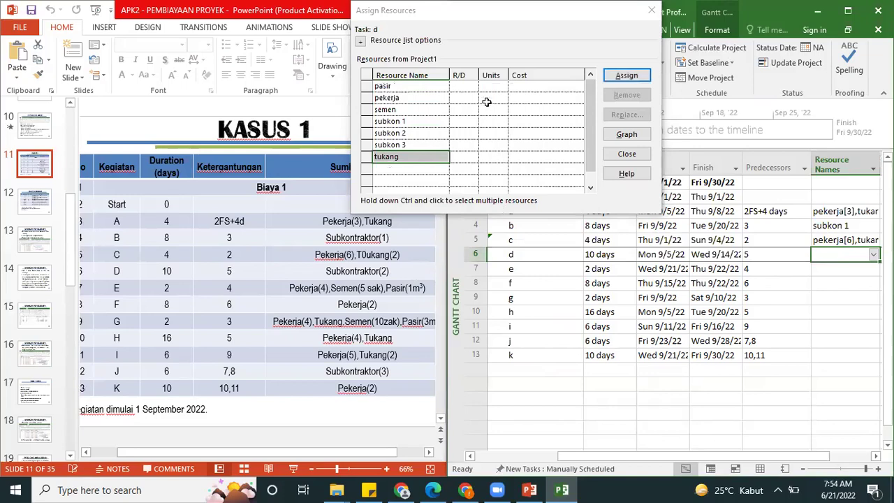
click(491, 133)
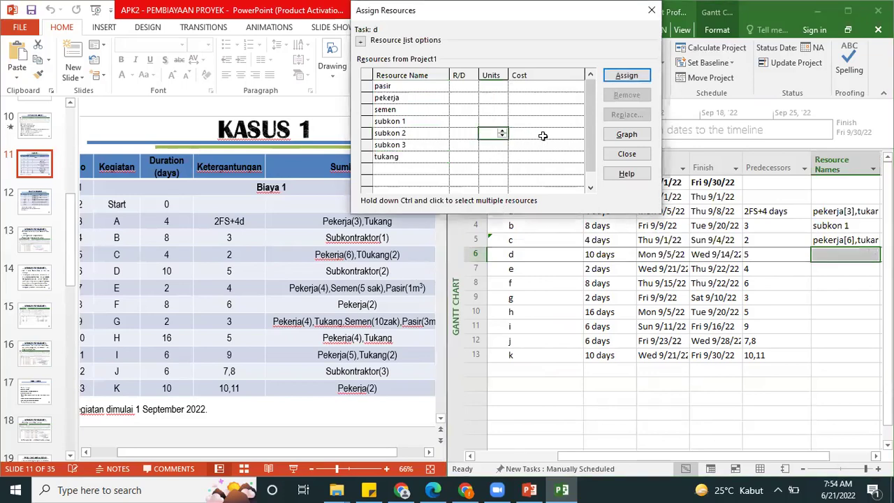
click(627, 76)
Assign 5 units of pekerja and 5 sak of semen to task e
click(826, 270)
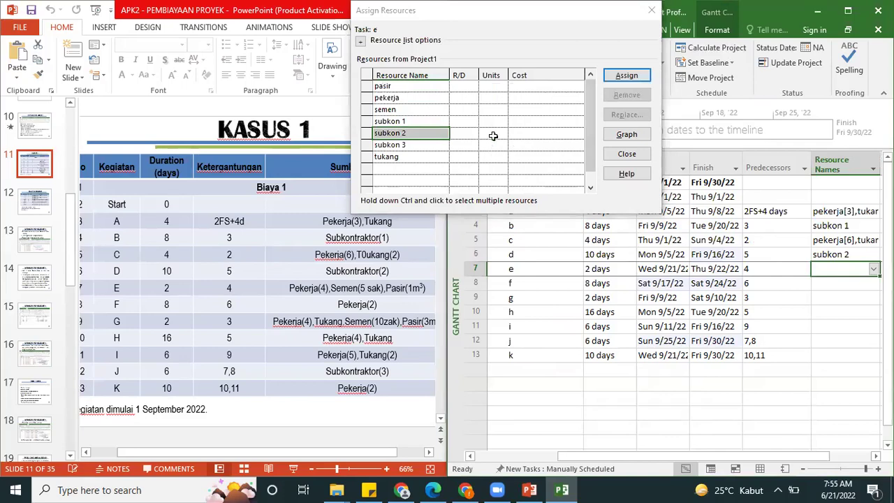
click(493, 98)
text(5)
click(492, 131)
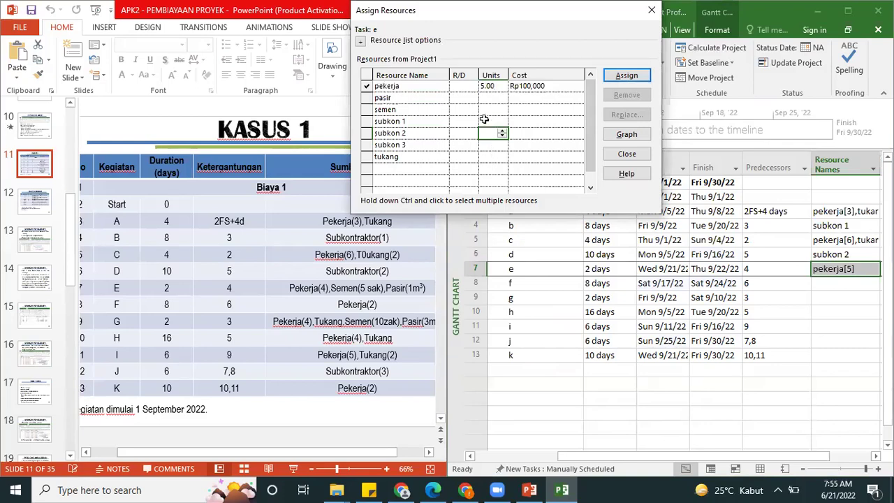
click(486, 110)
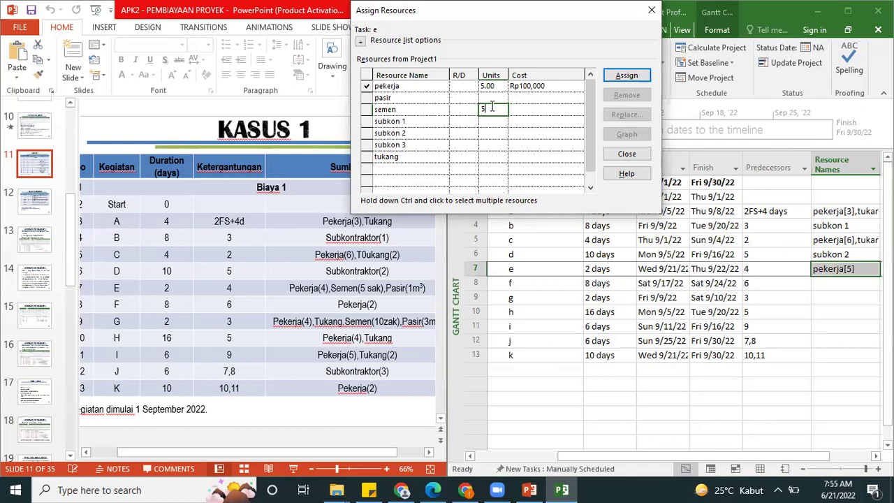
text(sak)
key(Return)
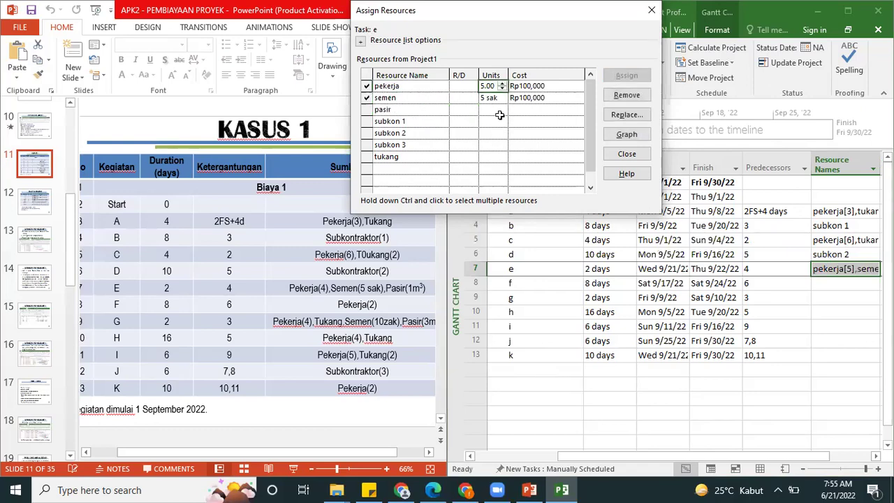
Try changing pekerja to 4 units on task e, and clear the task's resource assignments
click(492, 110)
click(491, 87)
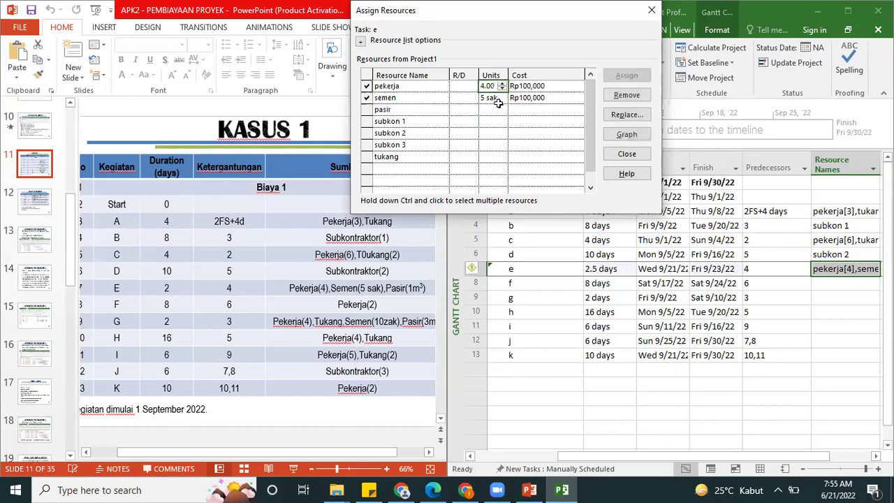
text(5)
key(Return)
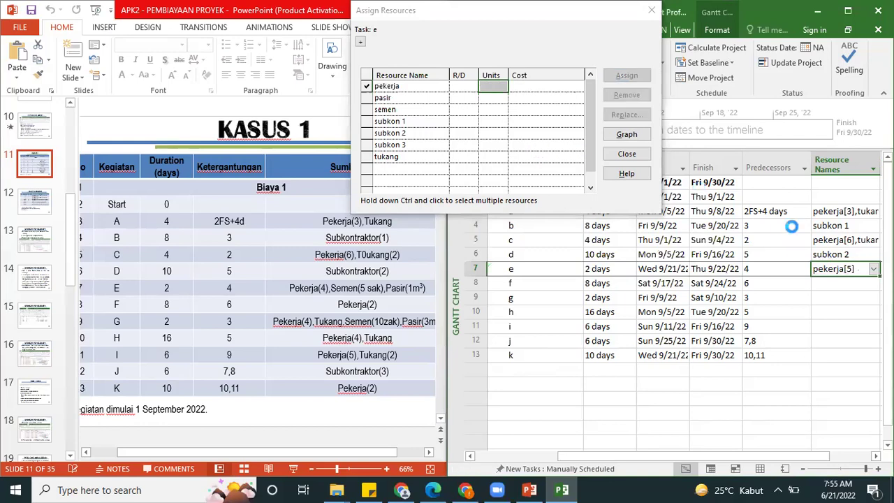
key(Delete)
Try to assign 4 units of pekerja to the emptied task e
click(501, 96)
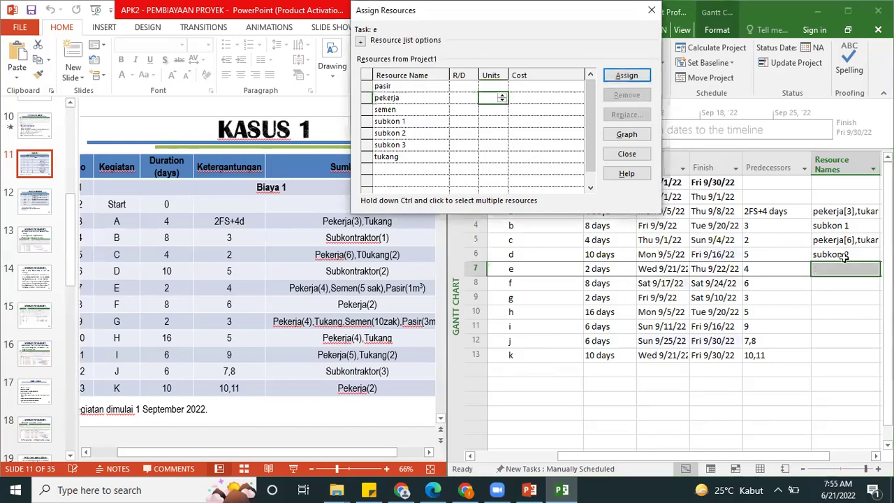
click(839, 269)
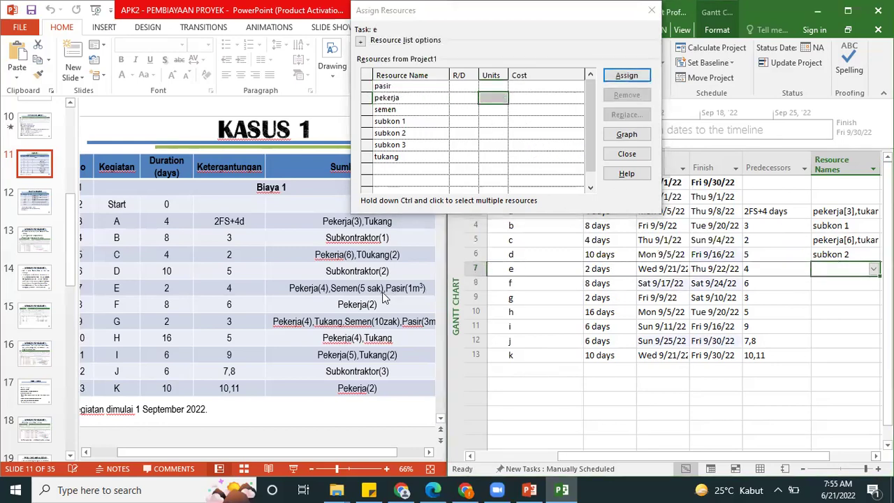
text(4)
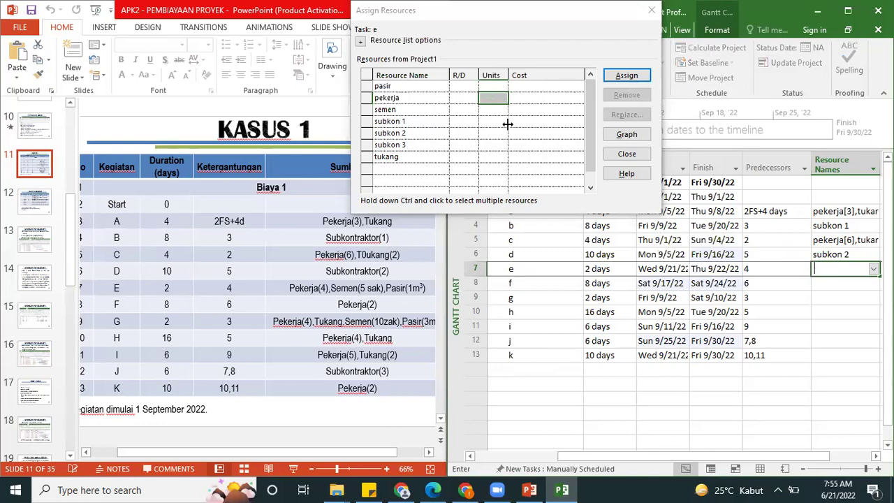
click(497, 99)
text(4)
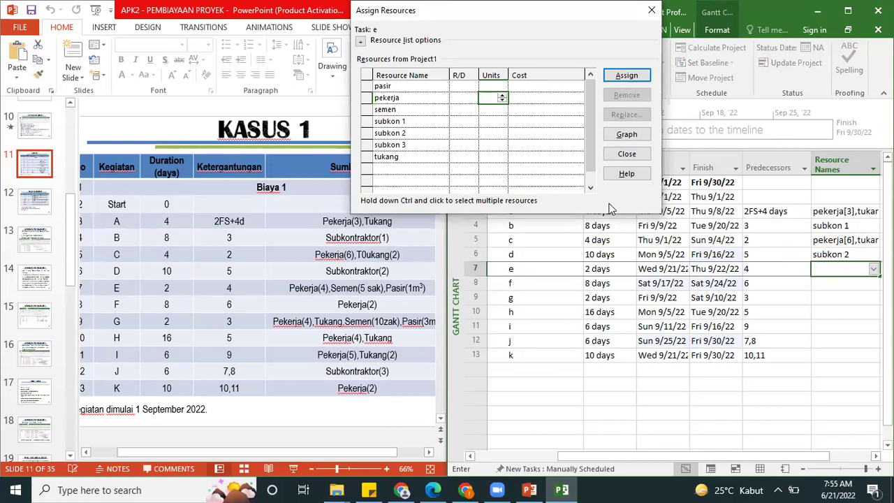
click(835, 341)
click(838, 269)
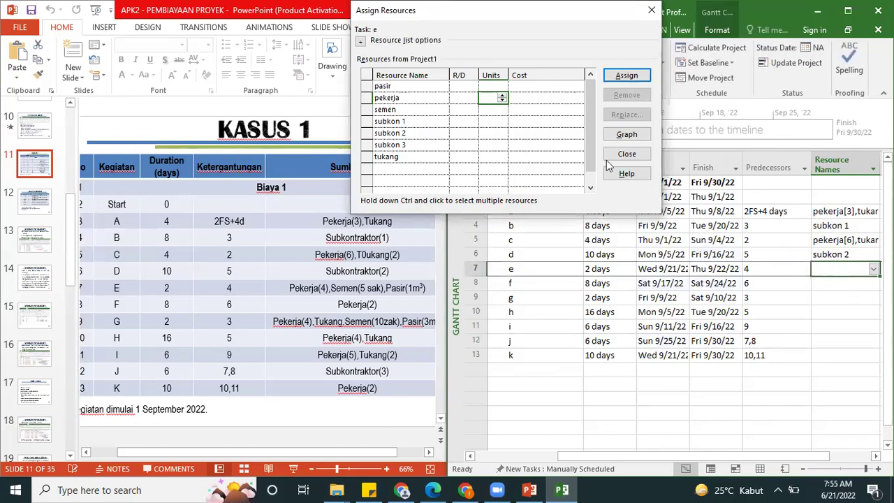
click(849, 308)
click(838, 269)
text(4)
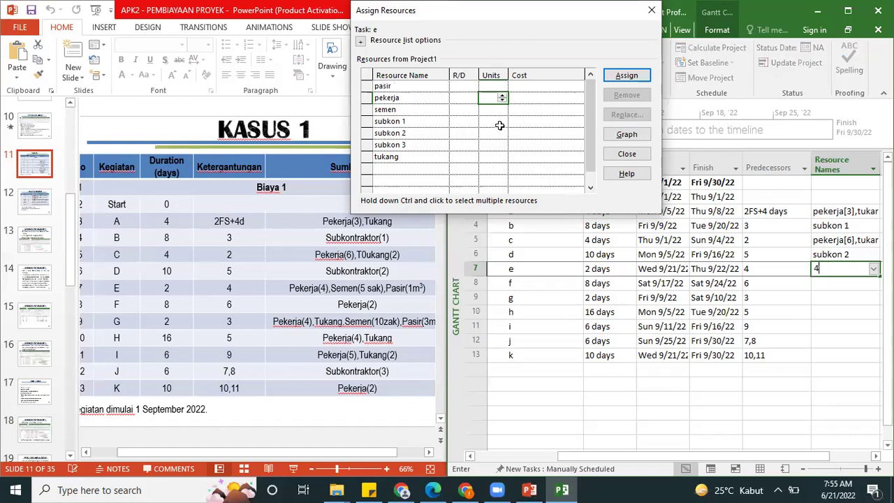
click(491, 101)
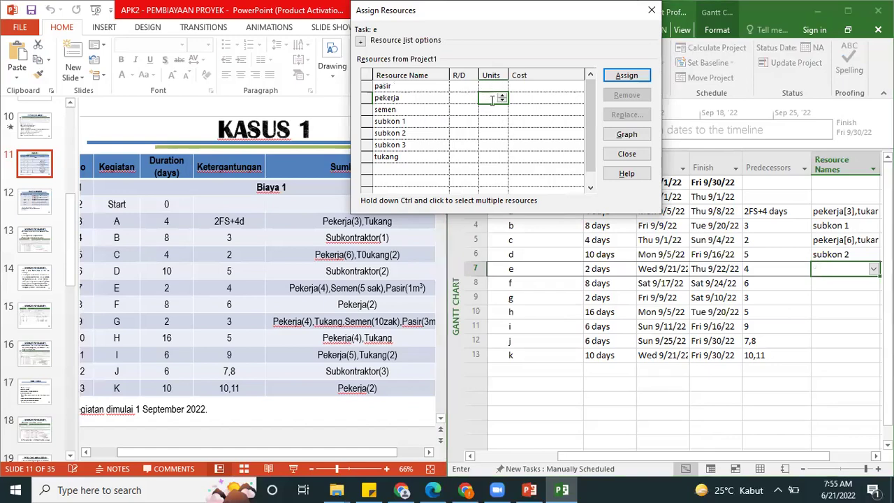
click(491, 121)
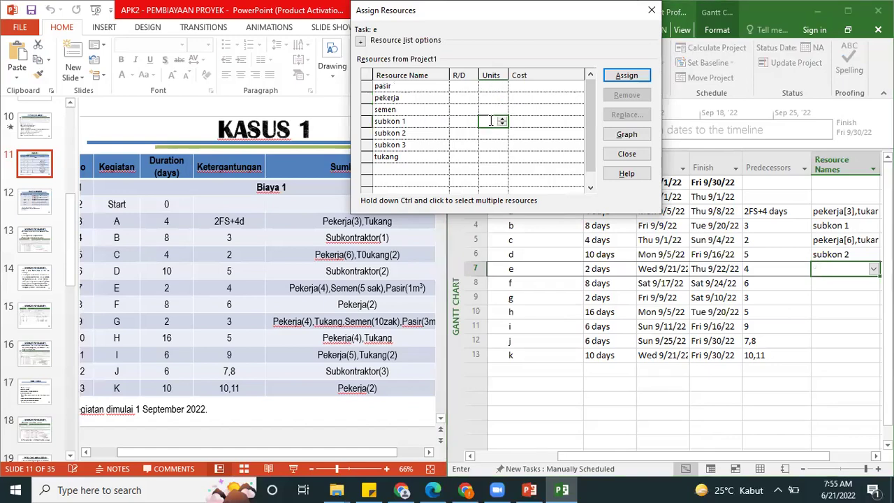
Close the Assign Resources window and clear the stray 4 from task e's resource names
click(651, 11)
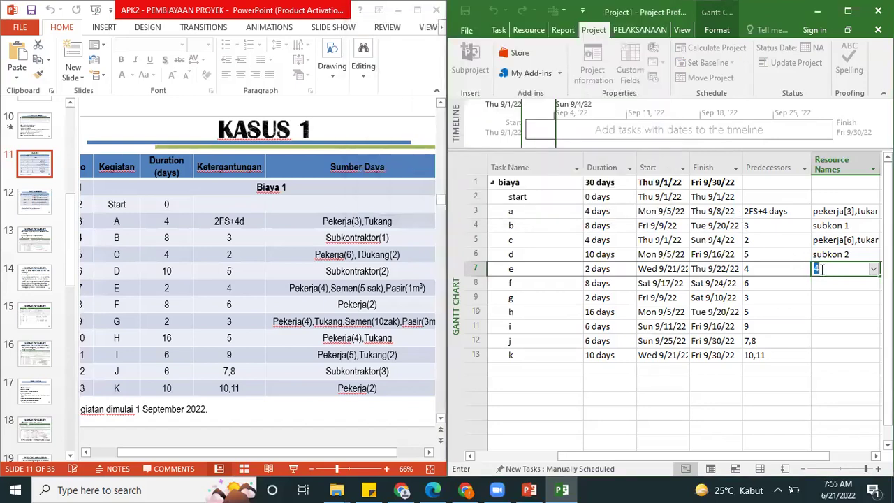
key(BackSpace)
click(840, 310)
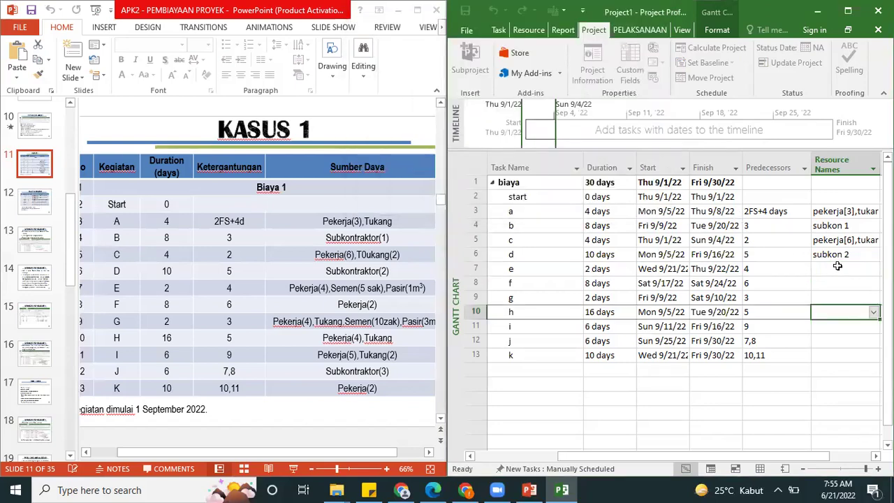
Reopen the Assign Resources window for task e and assign 4 units of pekerja
click(843, 253)
click(842, 269)
right_click(842, 270)
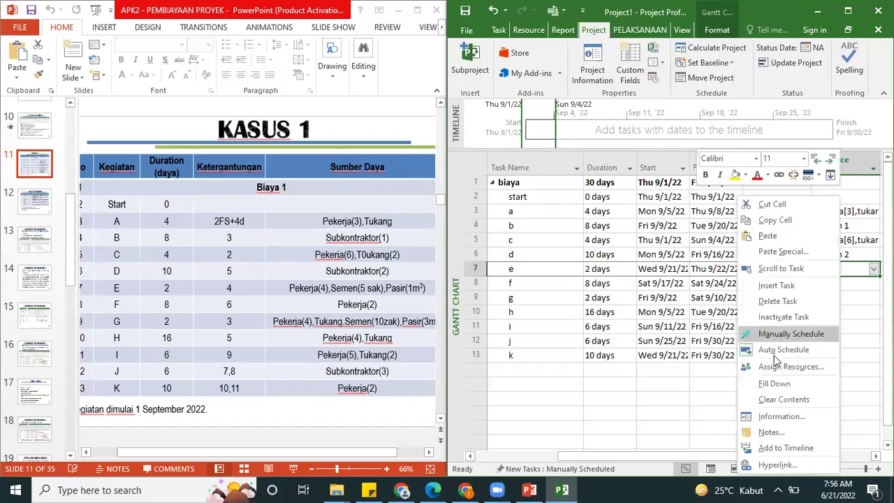
click(789, 366)
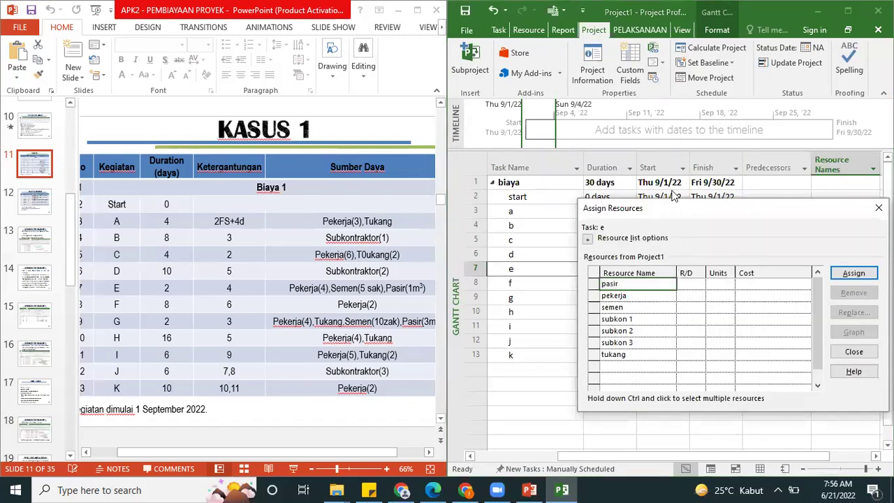
drag(681, 207, 535, 17)
click(564, 106)
text(4)
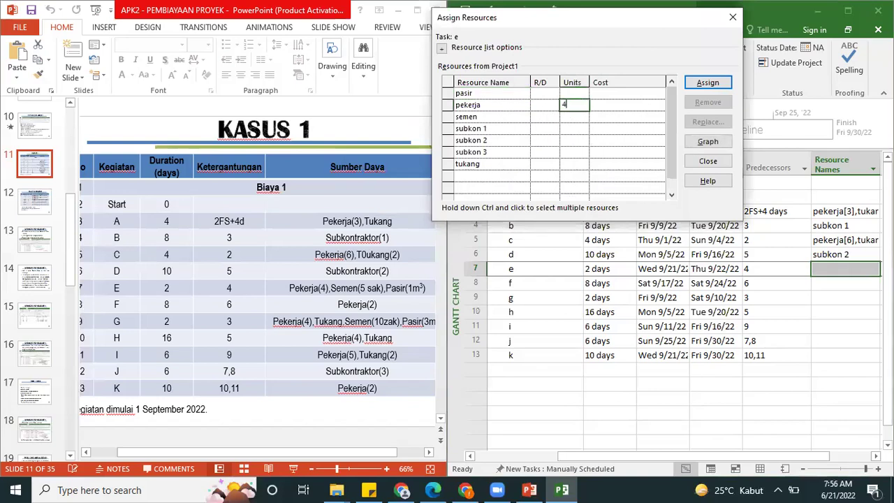
key(Return)
Assign 5 sak of semen and 1 m3 of pasir to task e
key(Right)
key(Right)
key(Down)
key(Down)
key(Down)
key(Up)
key(Up)
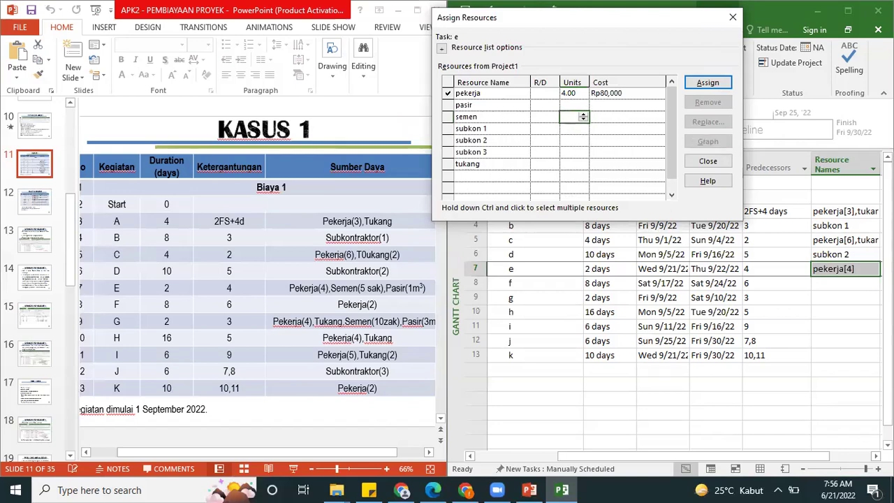
text(5)
key(Return)
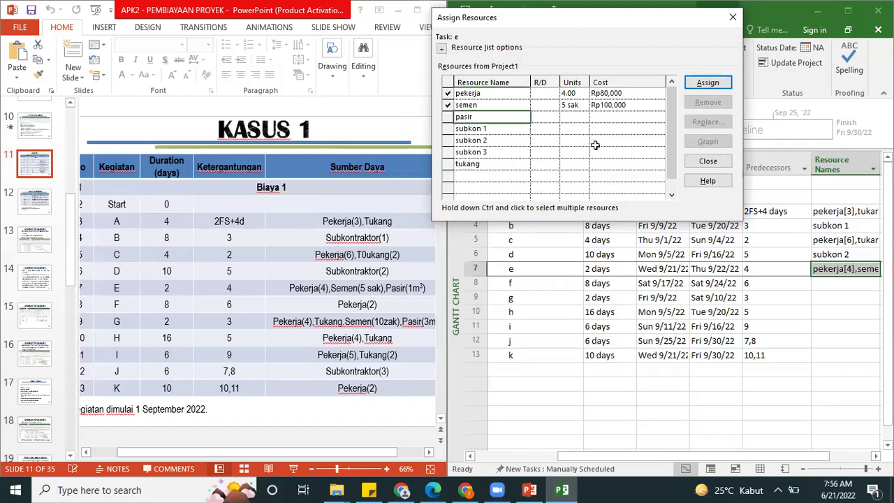
key(Right)
key(Right)
text(1)
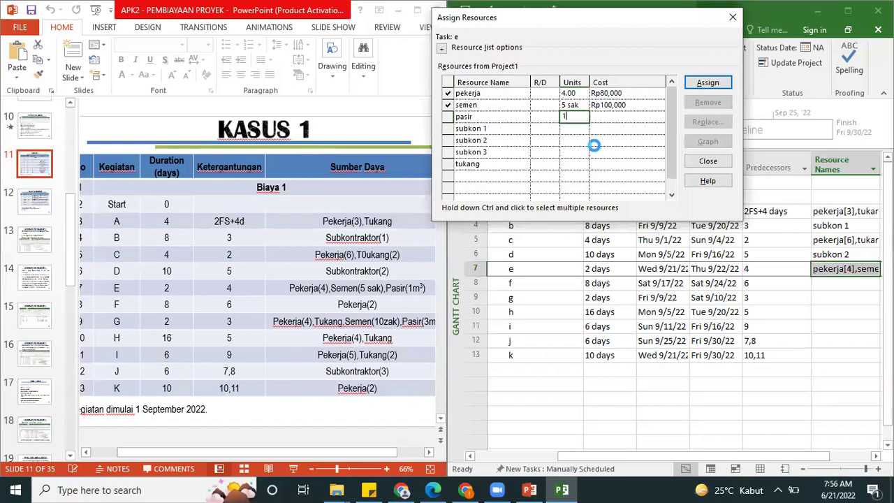
key(Return)
Assign 2 units of pekerja to task f
click(833, 287)
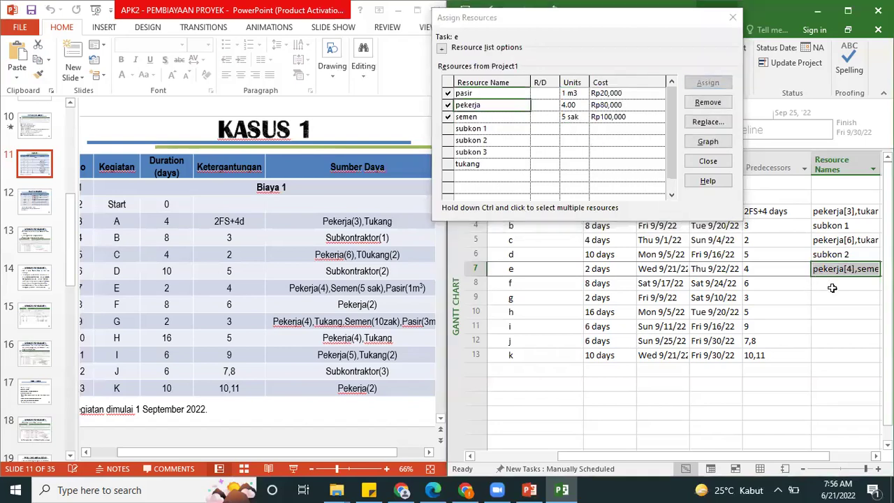
click(567, 104)
text(2)
key(Return)
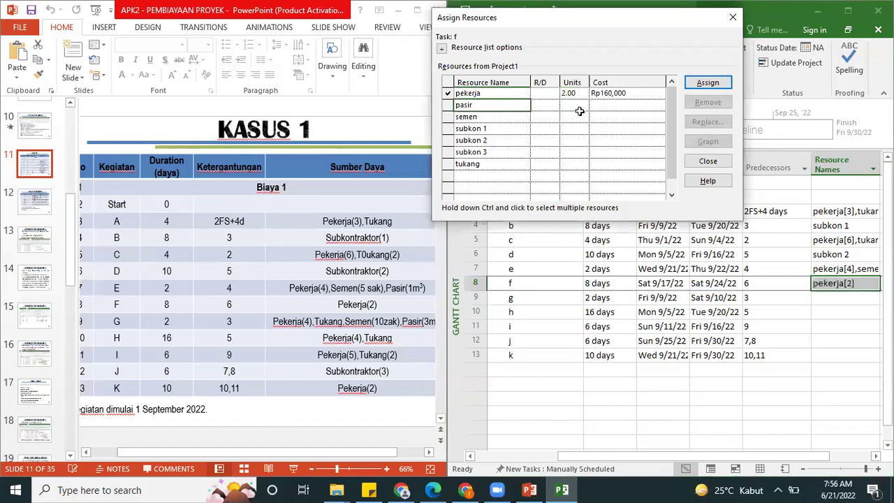
Assign 4 units of pekerja and 1 unit of tukang to task g
click(859, 298)
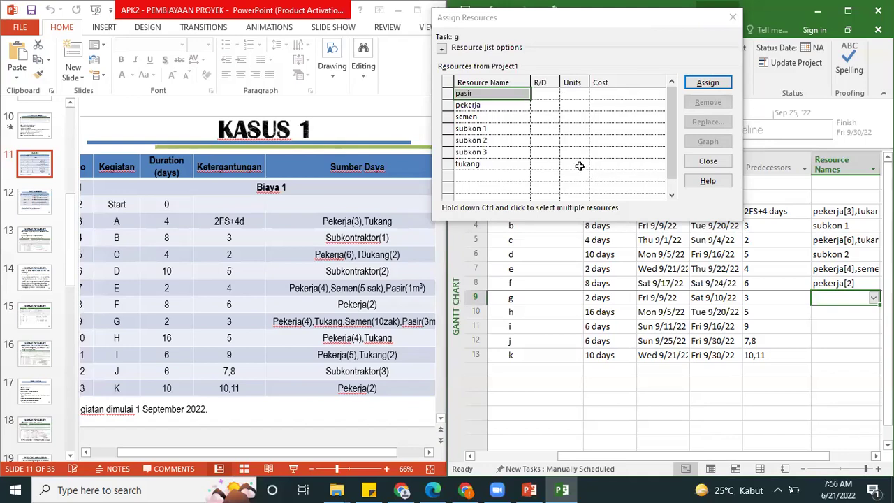
click(577, 106)
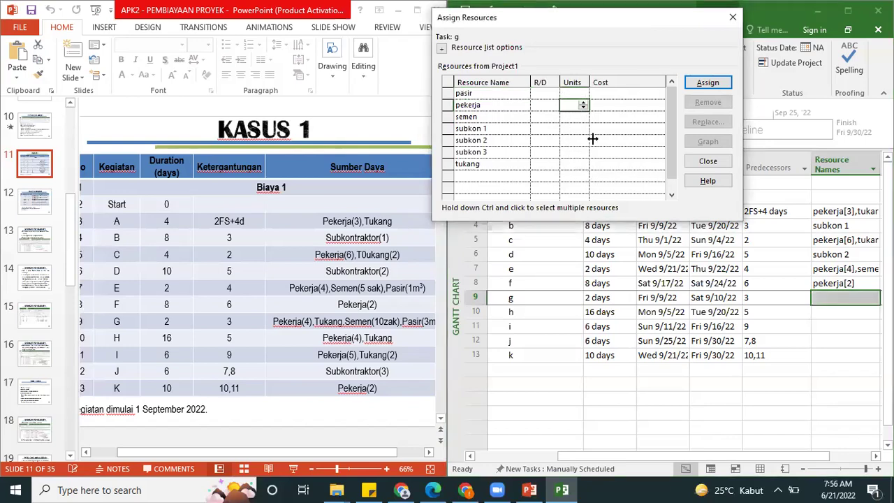
key(Return)
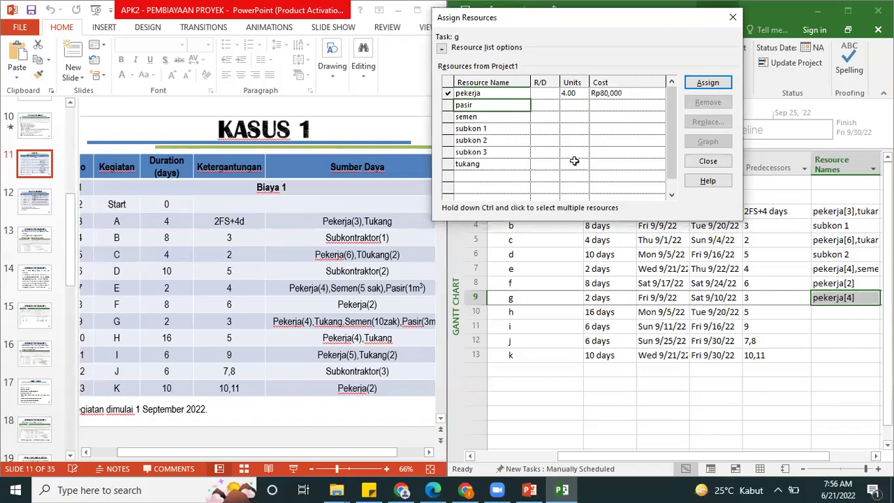
click(575, 162)
key(Return)
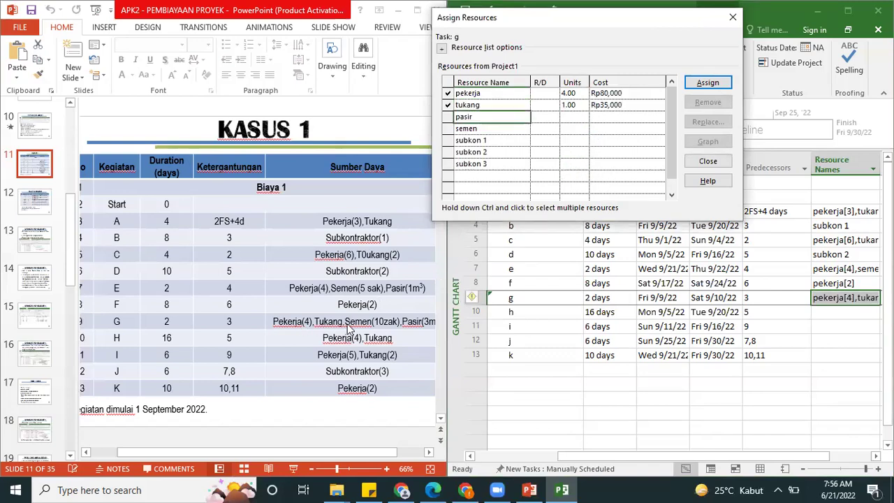
Assign 10 sak of semen and 3 m3 of pasir to task g
click(580, 126)
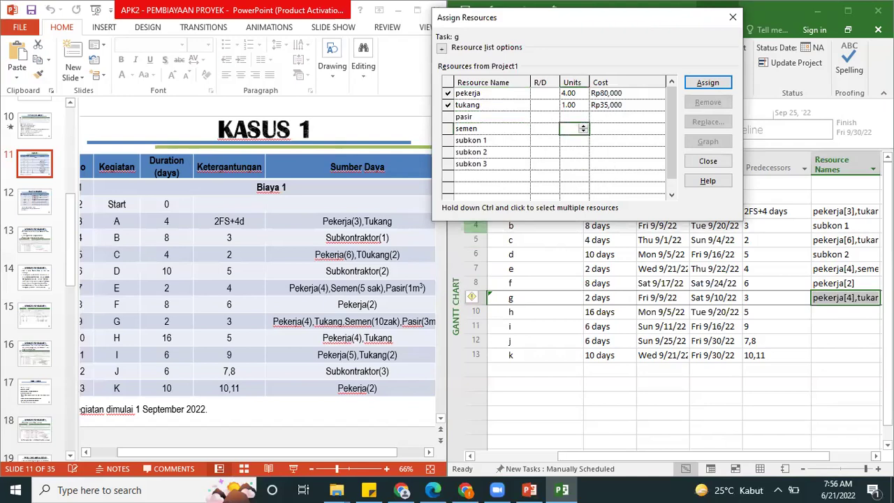
key(Return)
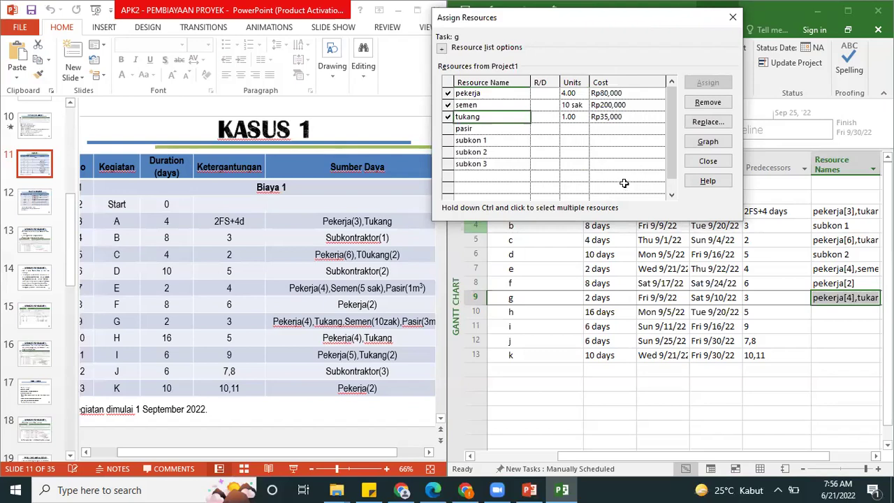
click(571, 128)
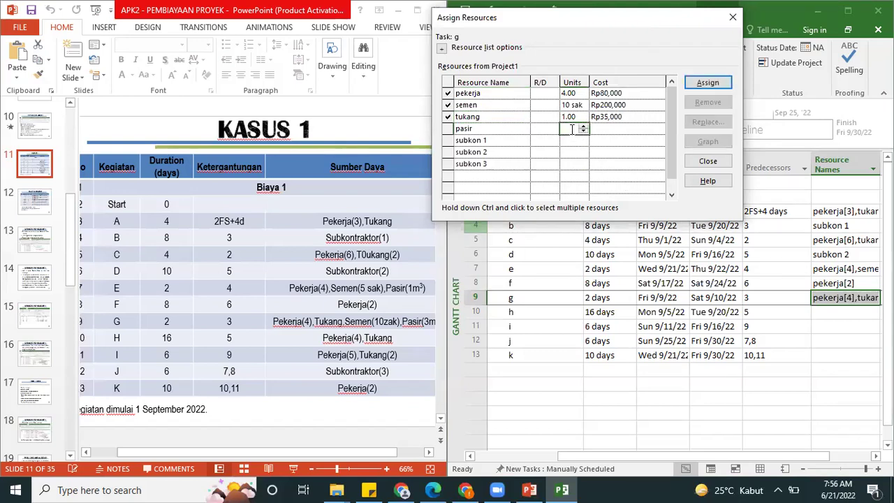
text(3)
key(Return)
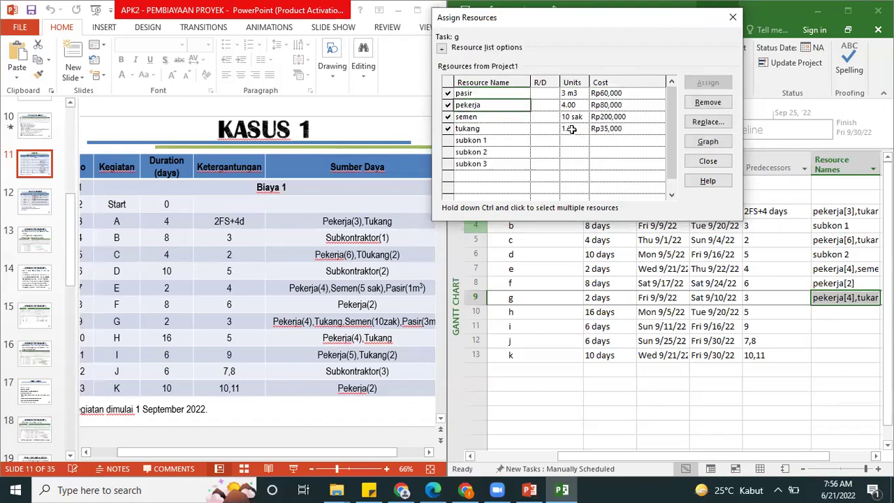
Assign 4 units of pekerja and 1 unit of tukang to task h
click(852, 314)
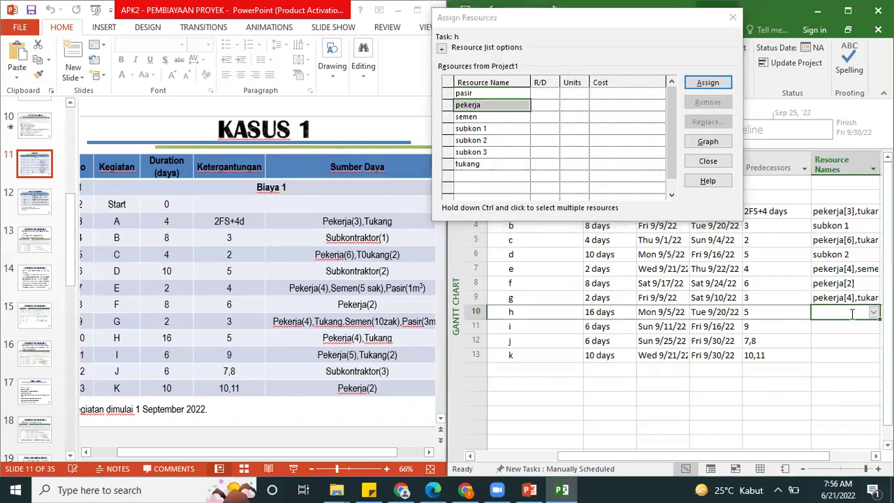
click(574, 107)
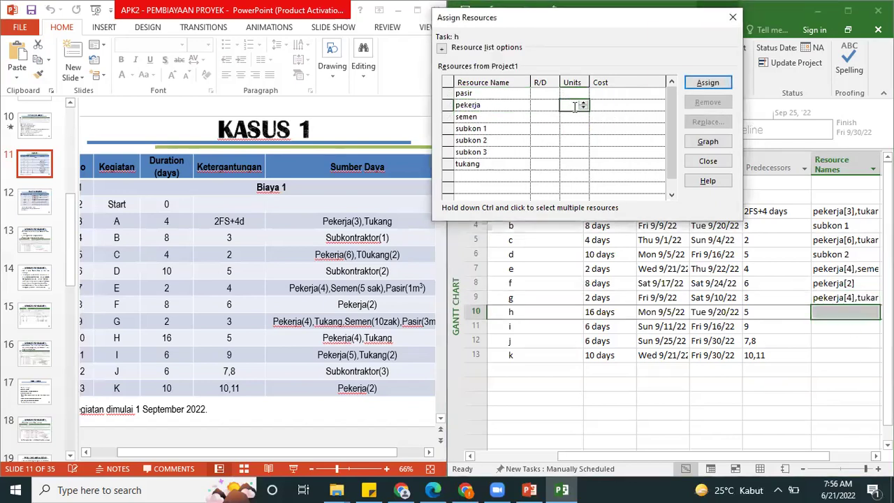
text(4)
key(Return)
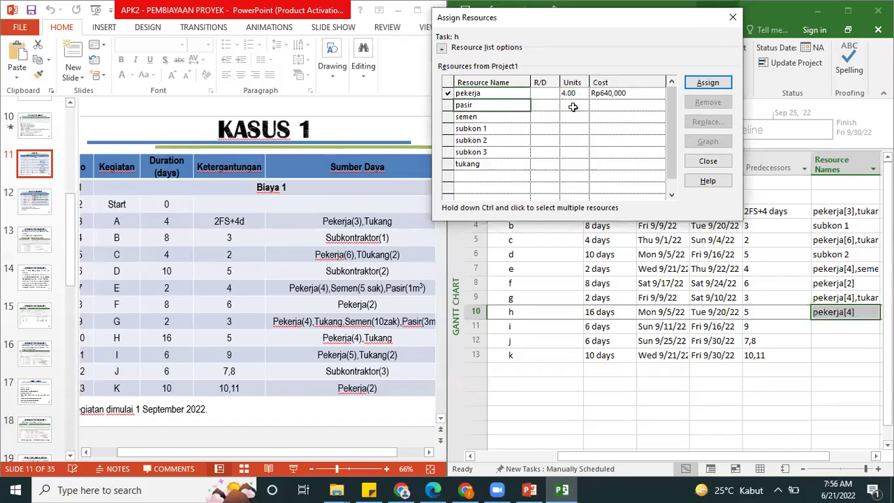
click(575, 163)
click(583, 161)
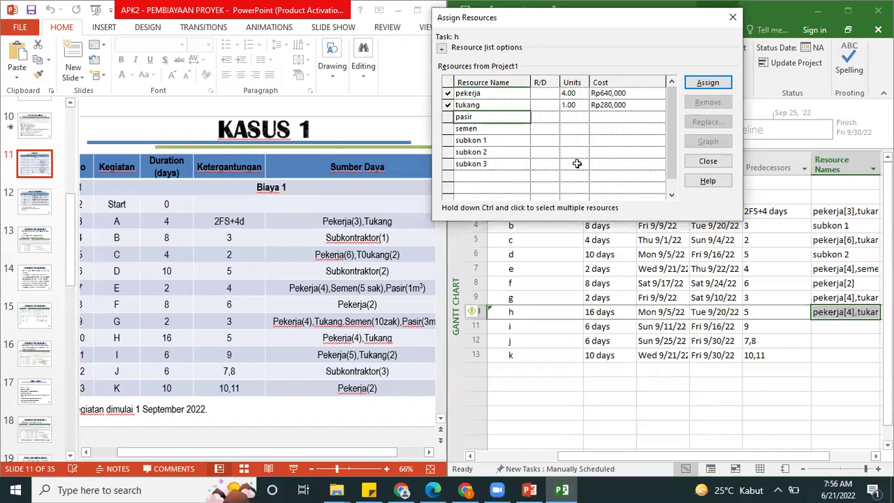
Assign 5 units of pekerja and 2 units of tukang to task i
click(843, 326)
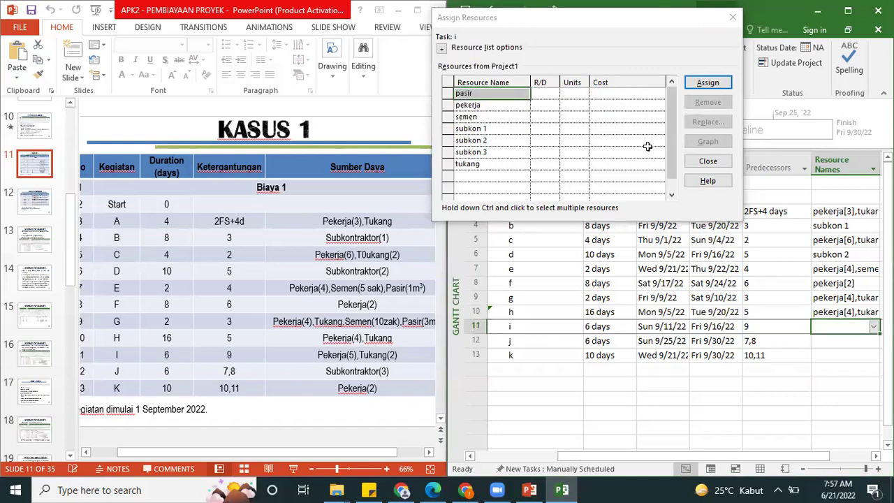
click(573, 104)
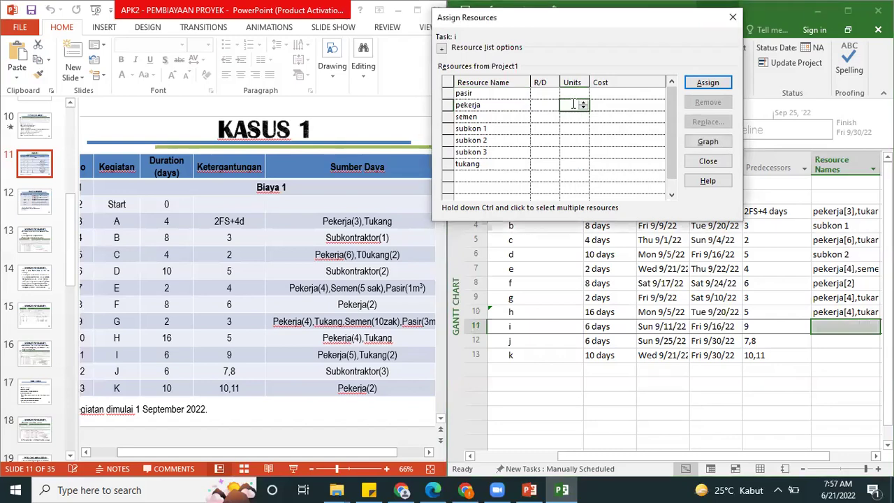
text(5)
key(Return)
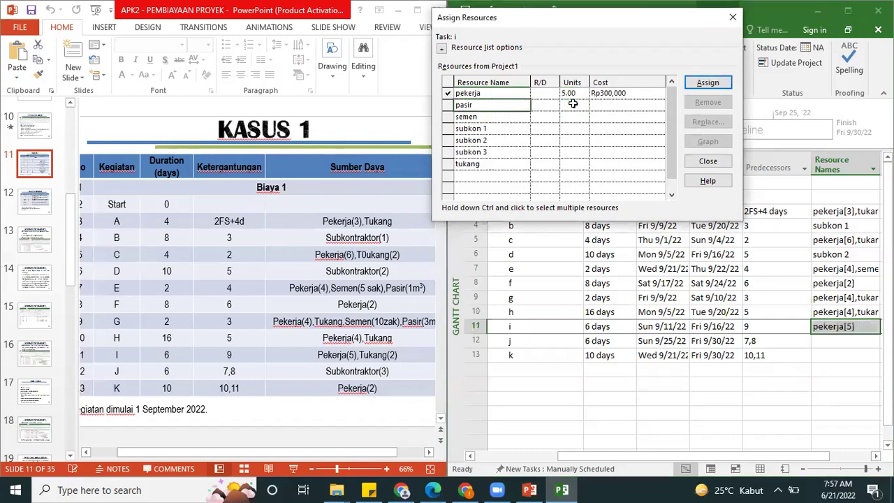
click(573, 164)
text(2)
key(Return)
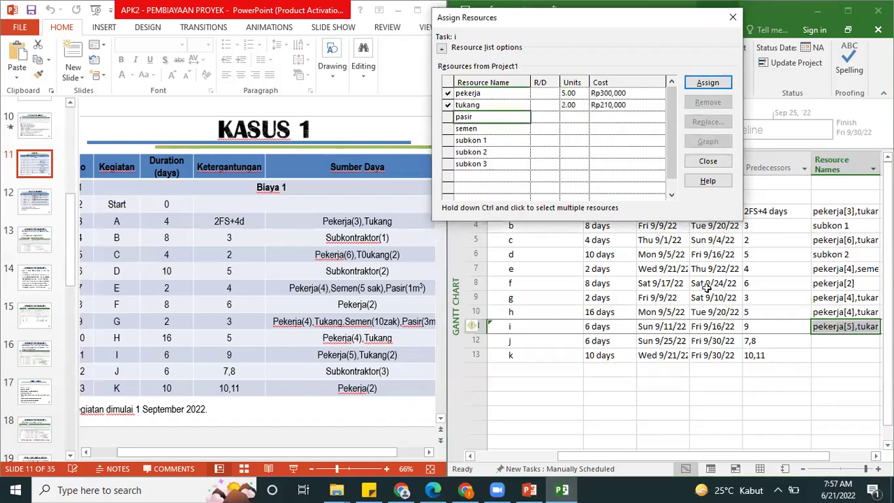
Assign 1 unit of subkon 3 to task j
click(833, 340)
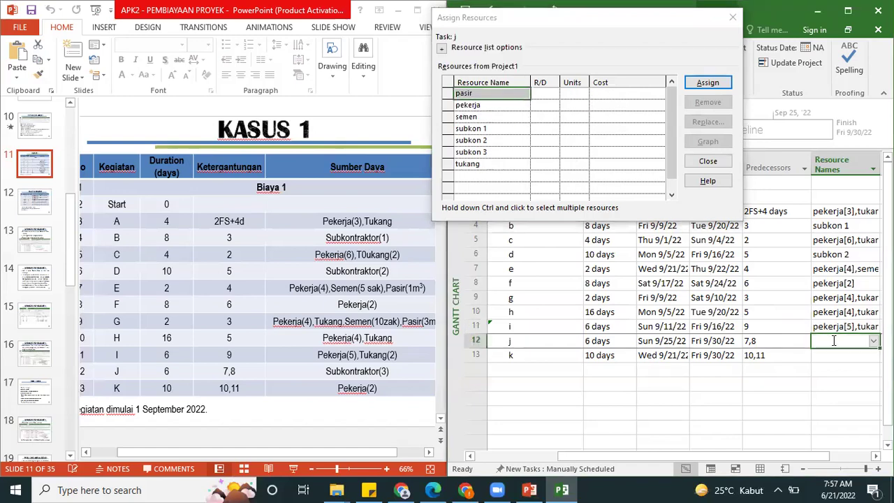
click(571, 153)
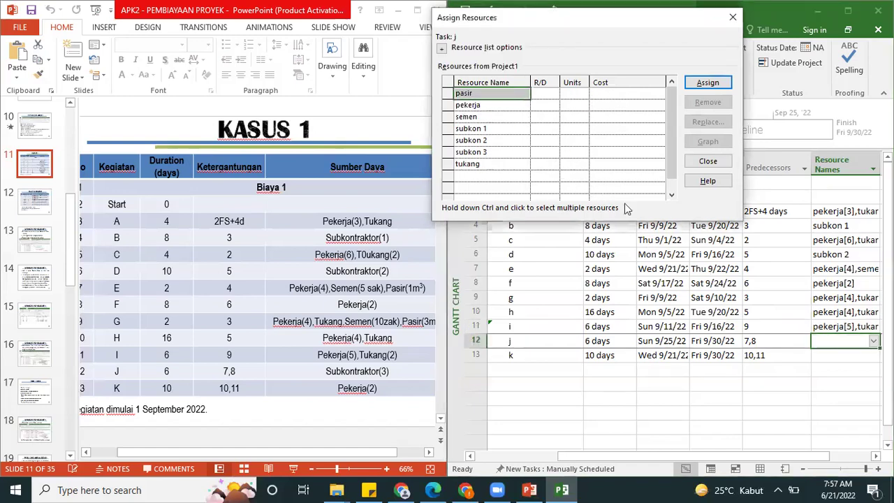
text(1)
key(Return)
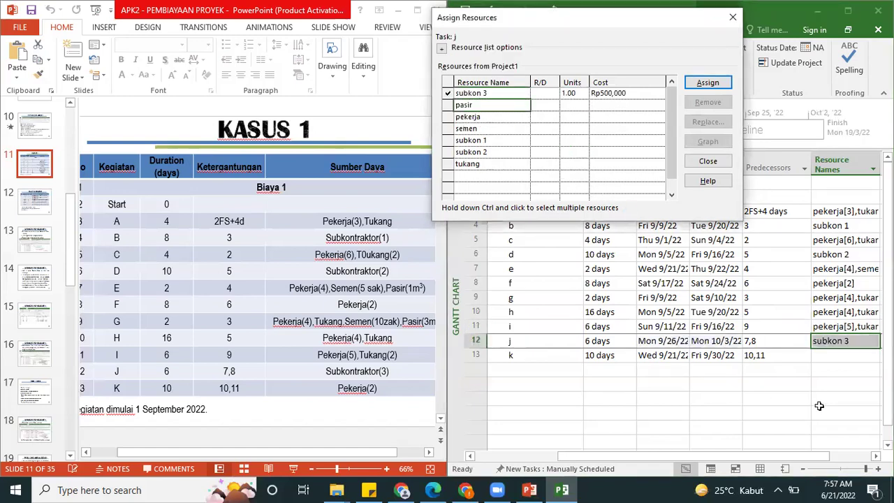
Assign 2 units of pekerja to task k and close the Assign Resources window
click(847, 355)
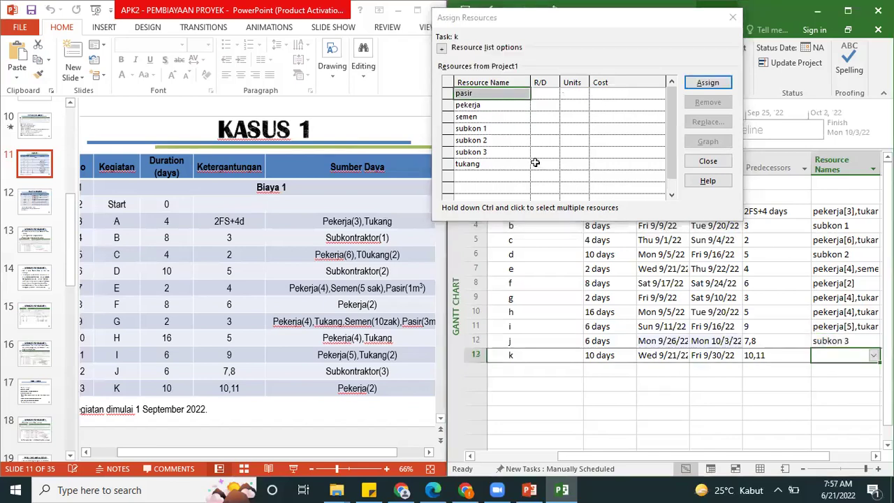
click(564, 104)
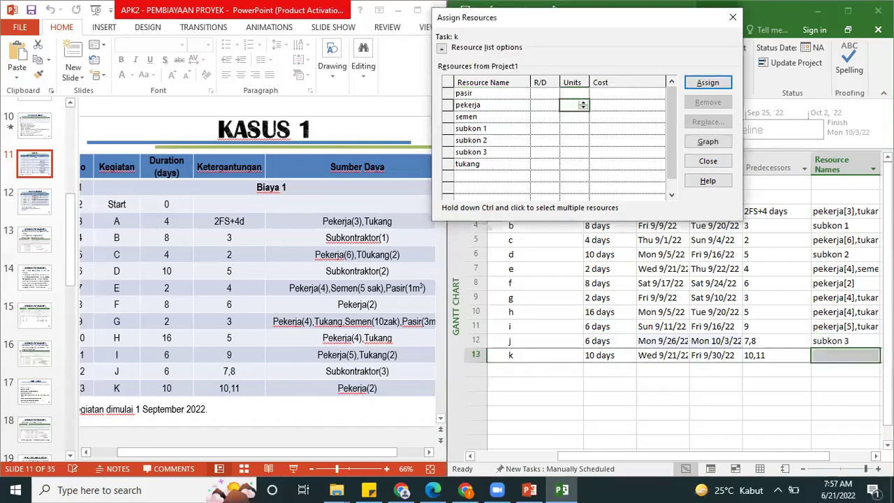
text(2)
key(Return)
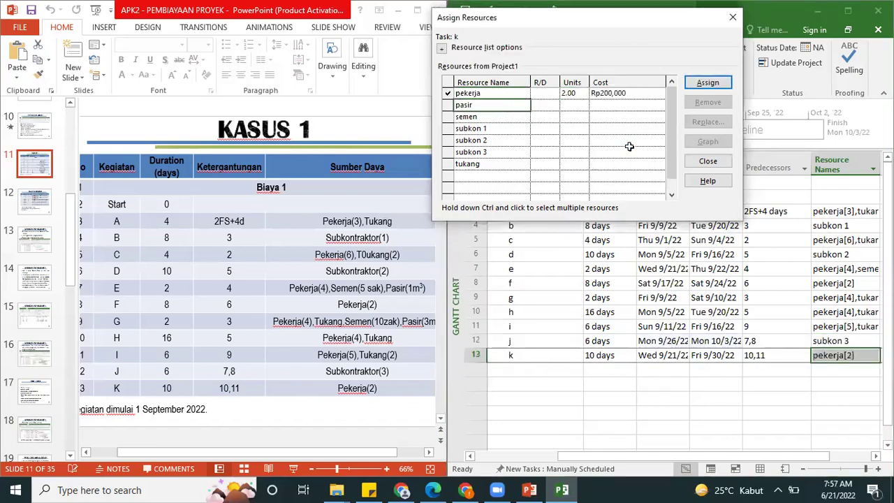
click(733, 17)
Maximize the project window, widen the Gantt chart area and turn on the Critical Tasks bar style
click(848, 10)
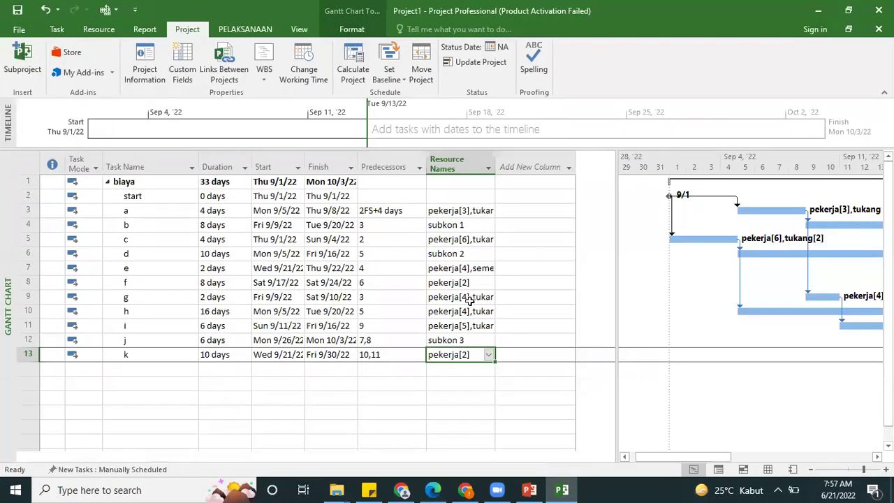
drag(616, 175, 402, 175)
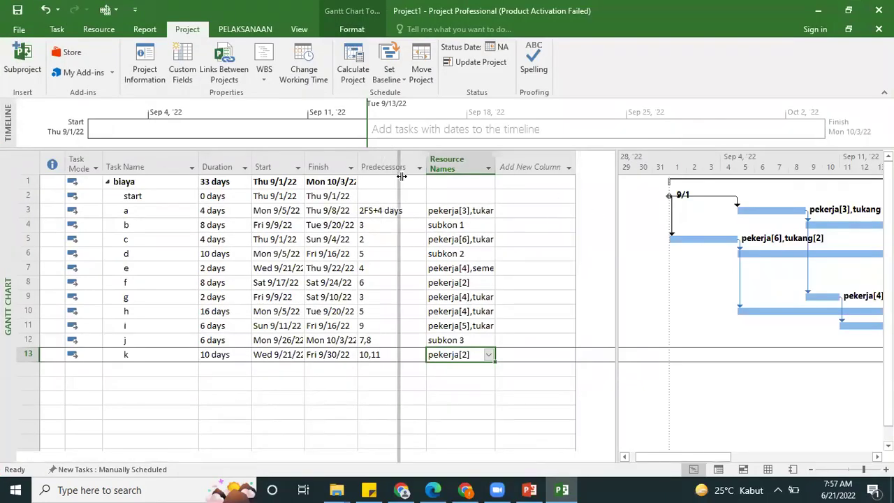
drag(467, 456, 534, 456)
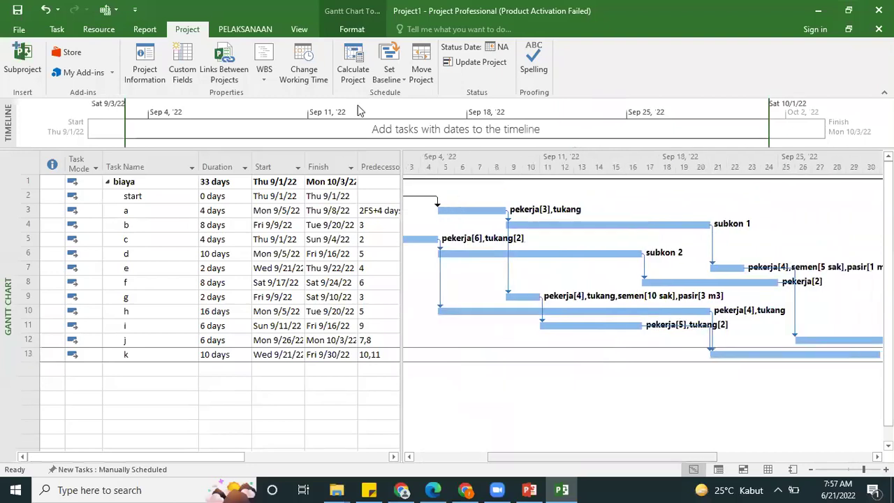
click(352, 29)
click(255, 46)
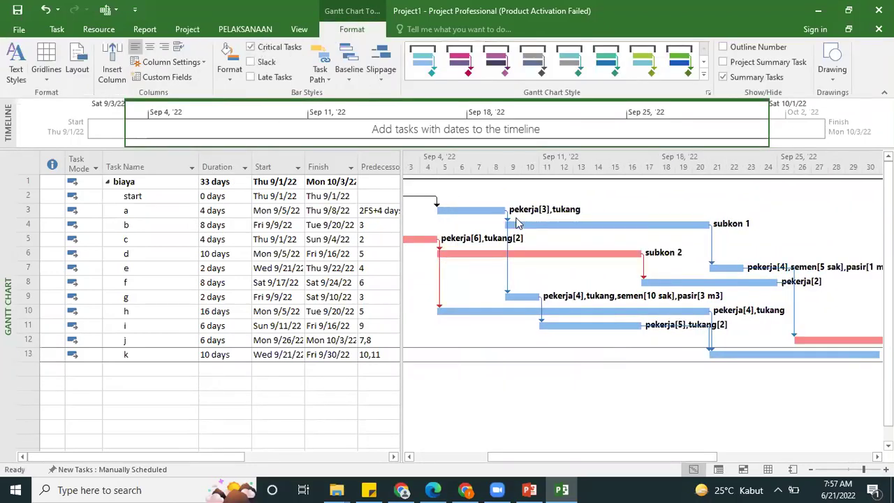
Apply the Critical highlight filter to the task table
click(299, 29)
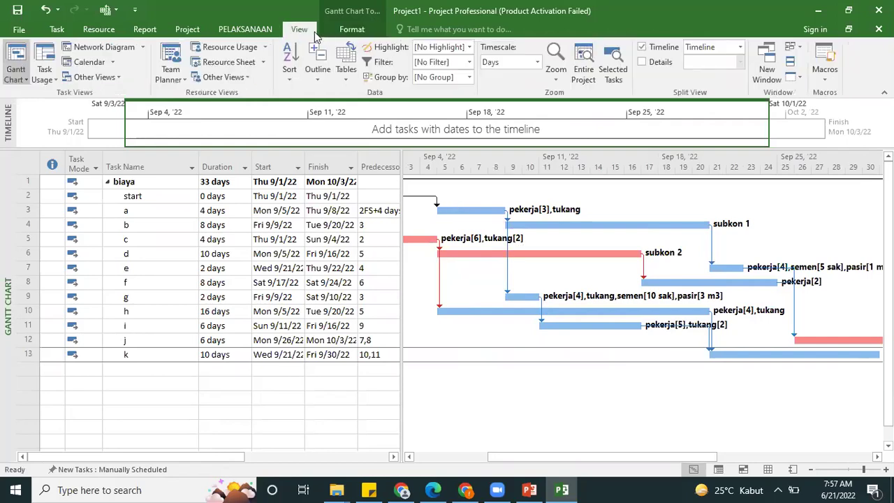
click(470, 47)
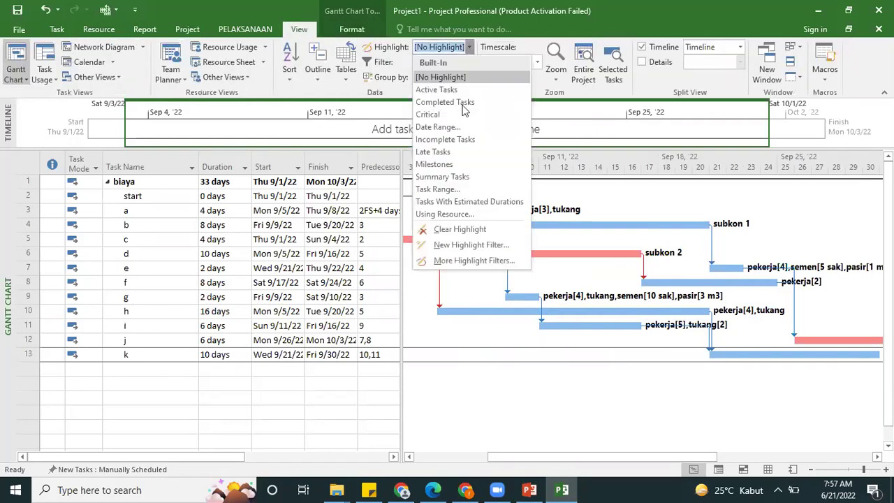
click(453, 116)
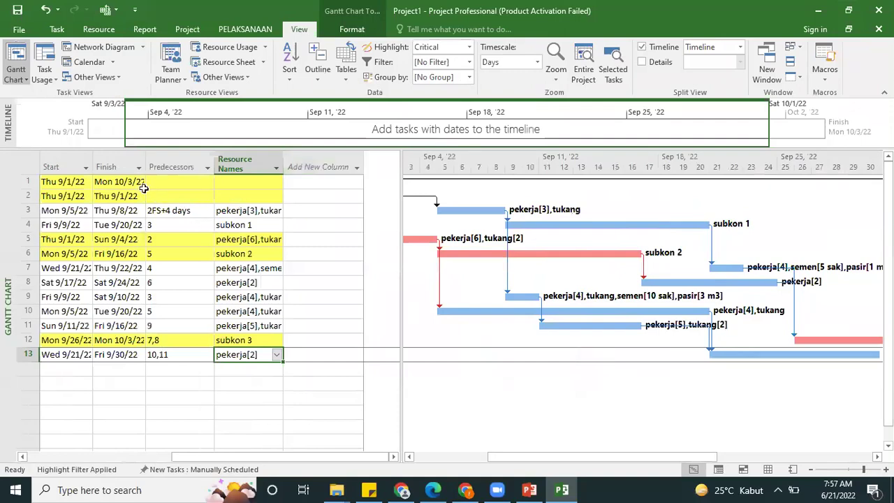
drag(508, 458, 428, 458)
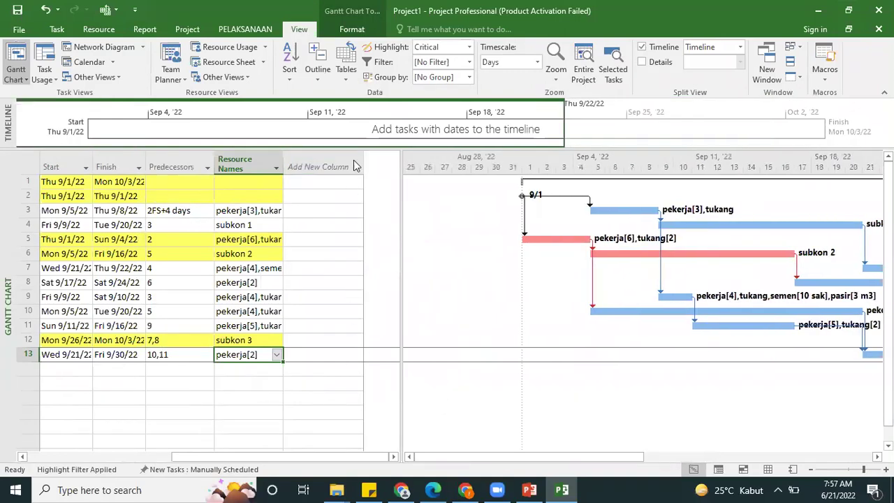
Switch the task table to the Cost table and widen it to show Task Name through Actual
click(346, 73)
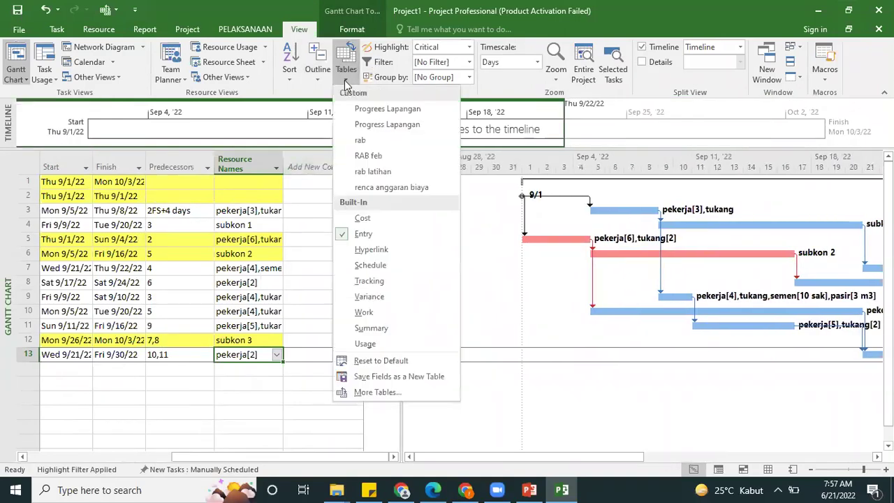
click(387, 219)
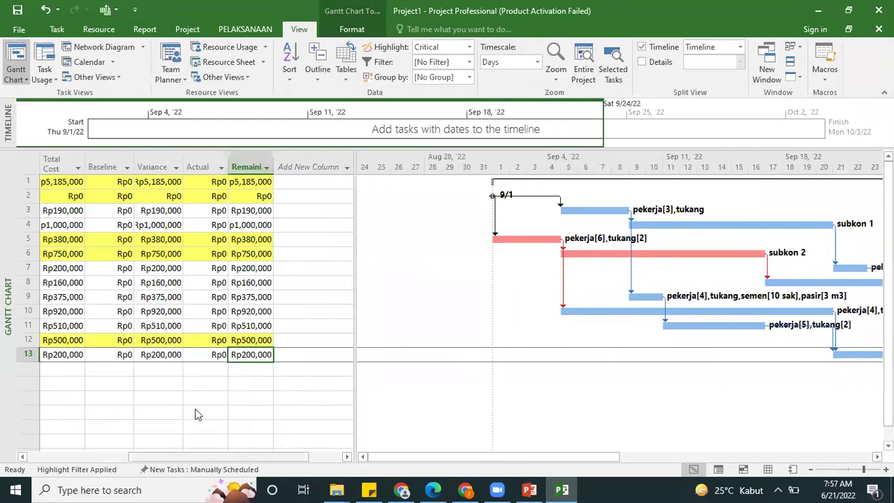
scroll(304, 163, left, 10)
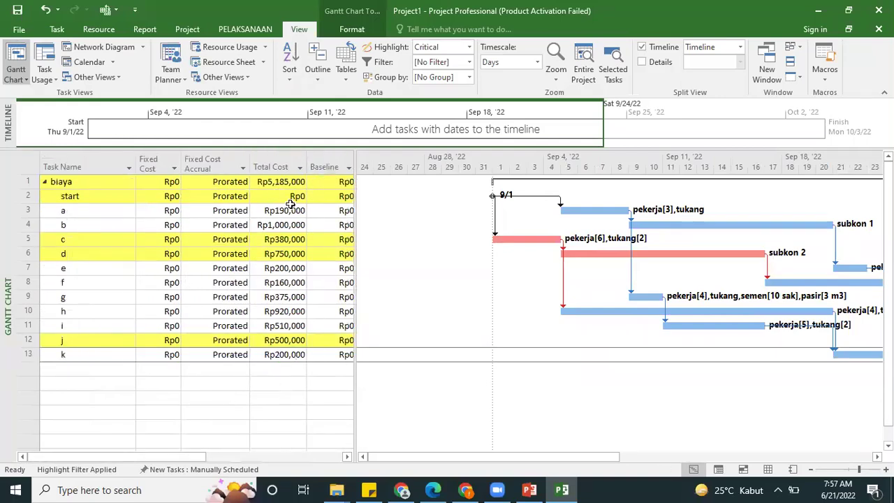
drag(356, 168, 452, 166)
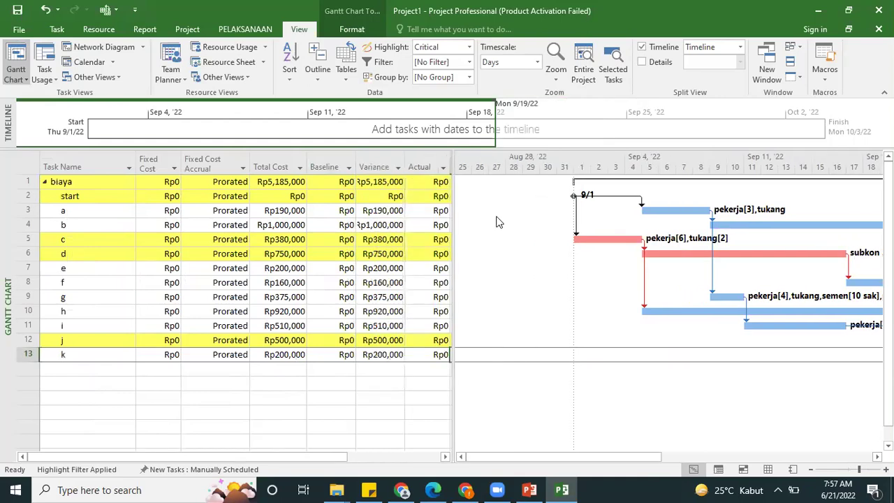